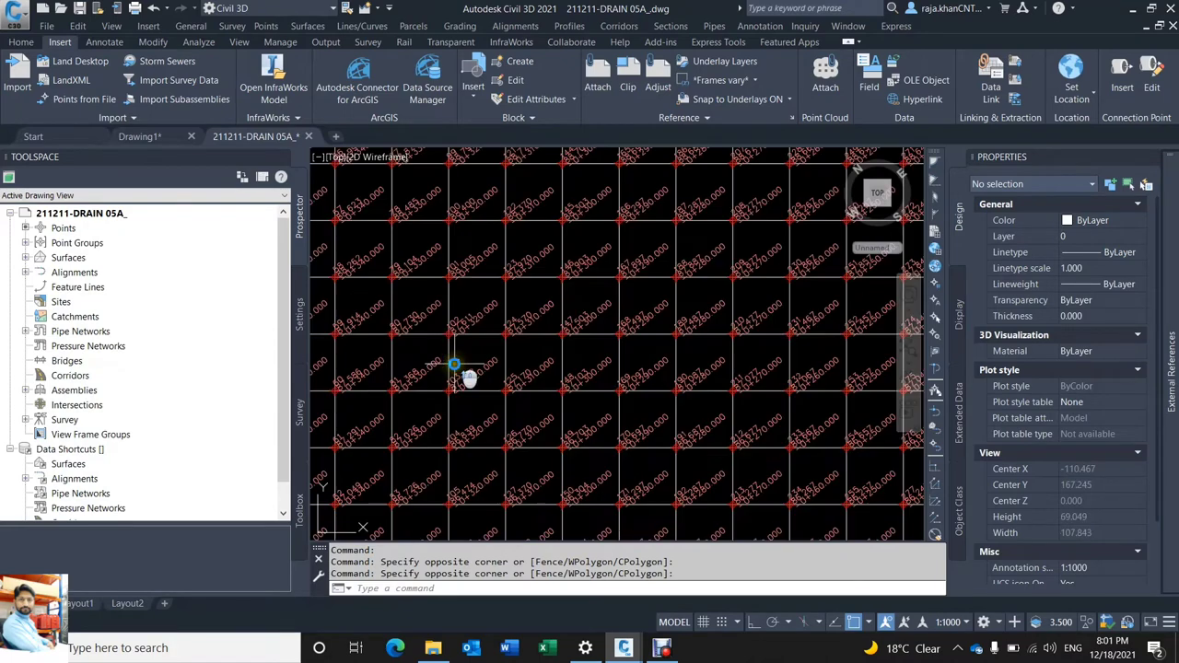
Look over the gridded level points in the 211211-DRAIN 05A drawing and switch to the Drawing1 drawing
scroll(474, 356, "down", 4)
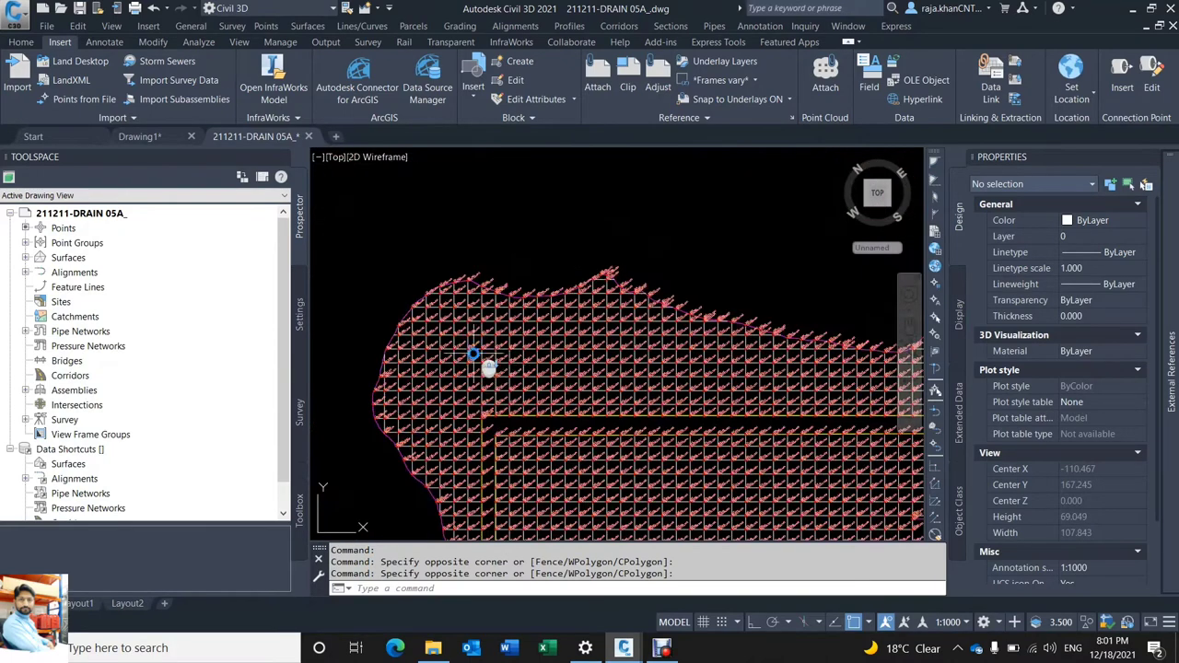
scroll(470, 313, "down", 1)
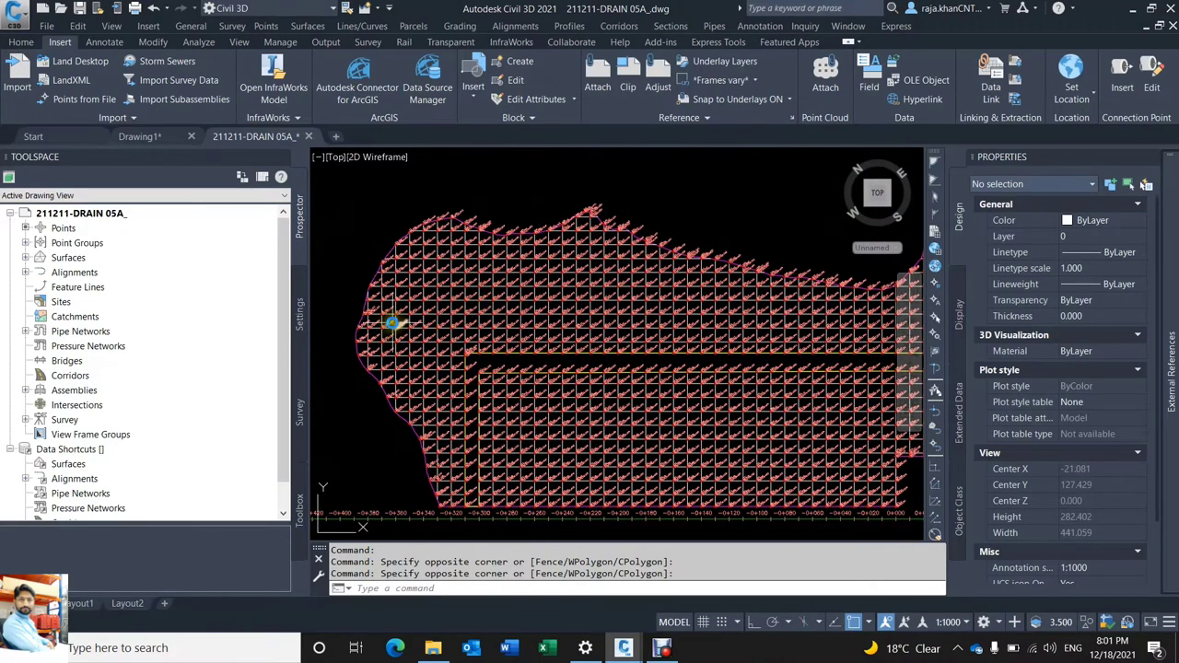
middle_click_drag(394, 321, 482, 329)
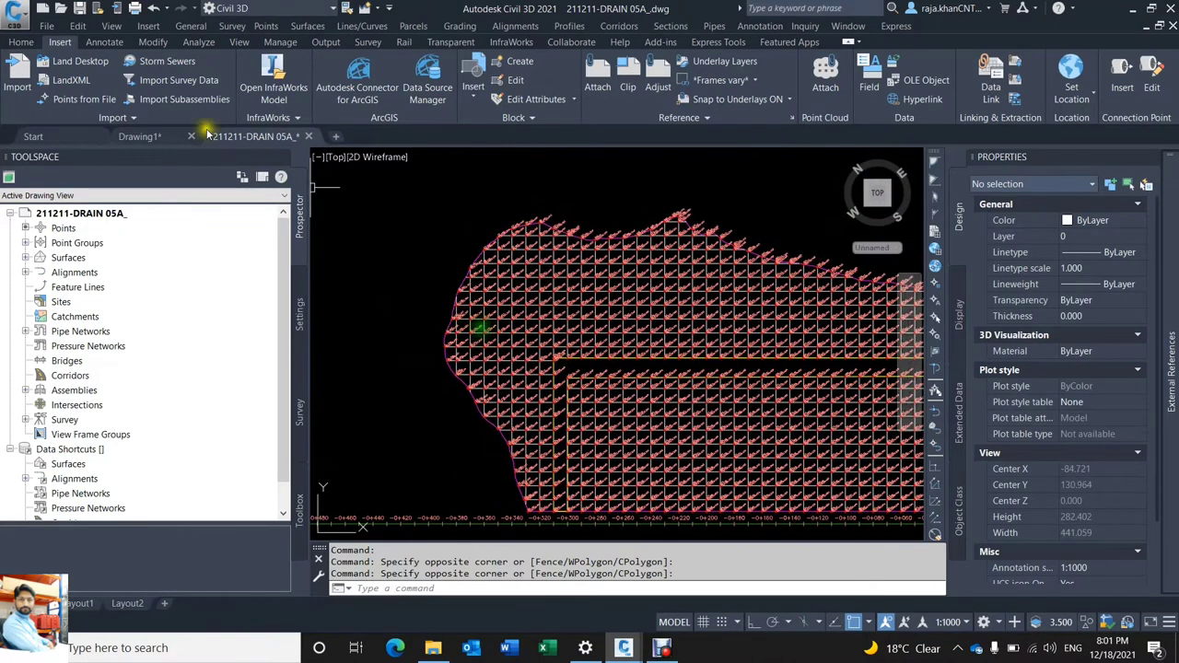
left_click(152, 139)
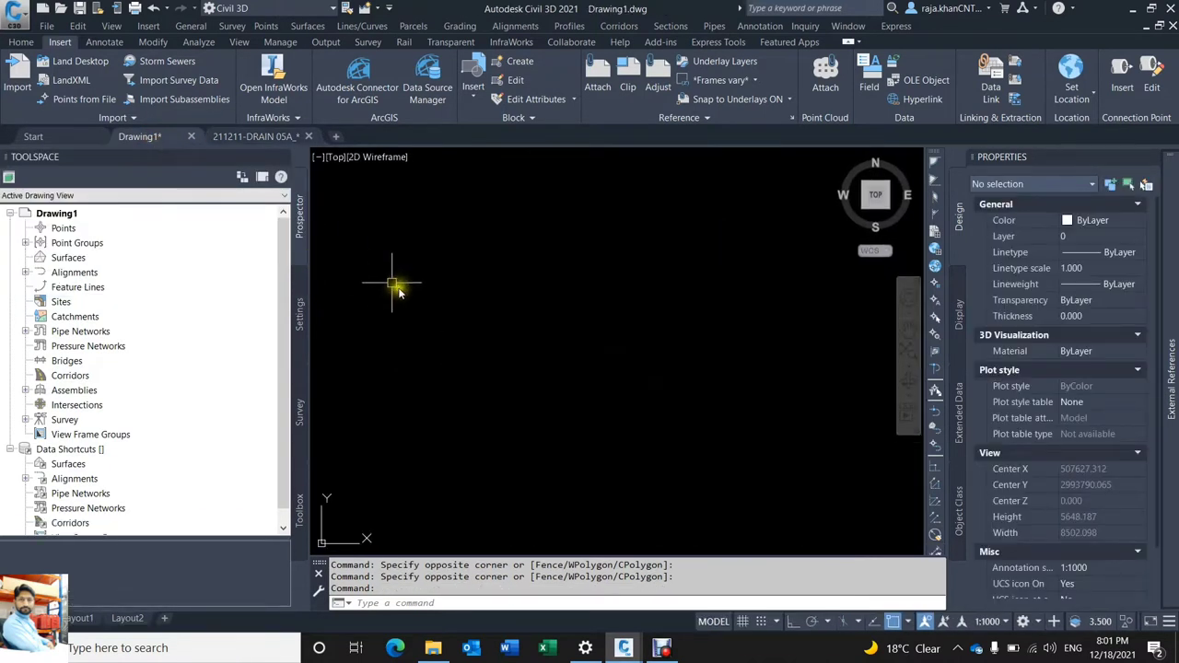
left_click(507, 315)
left_click(555, 363)
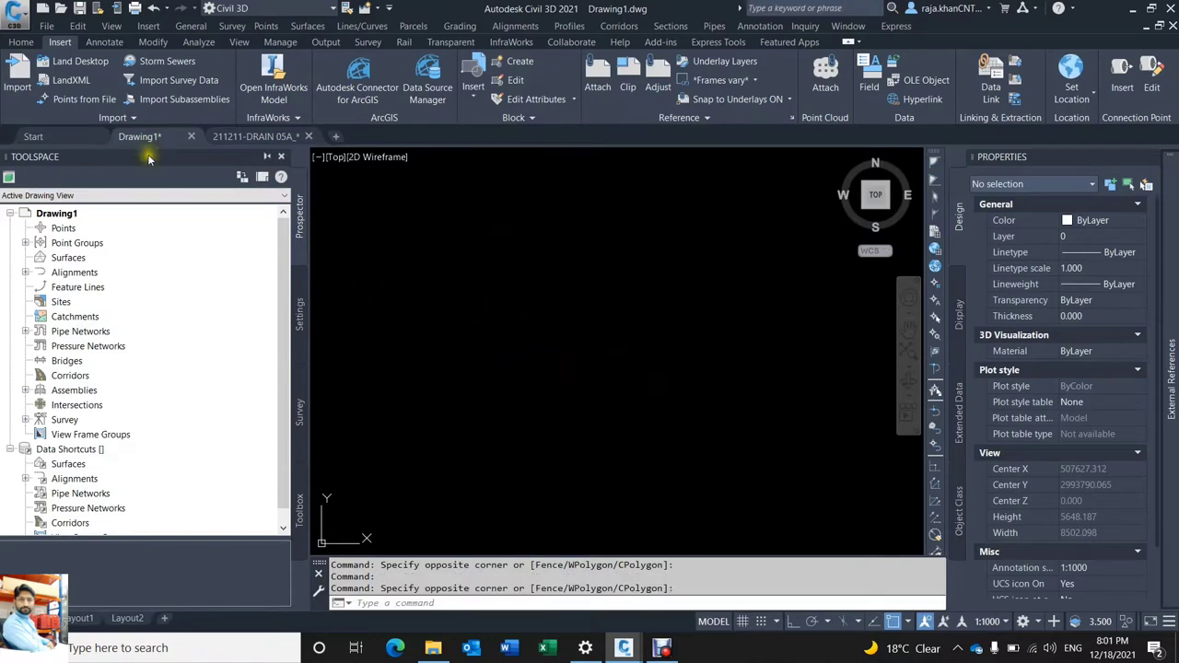
Import the surface from the LandXML file 211202-DRAIN 05 A WITHOUT DITCH into Drawing1
left_click(71, 80)
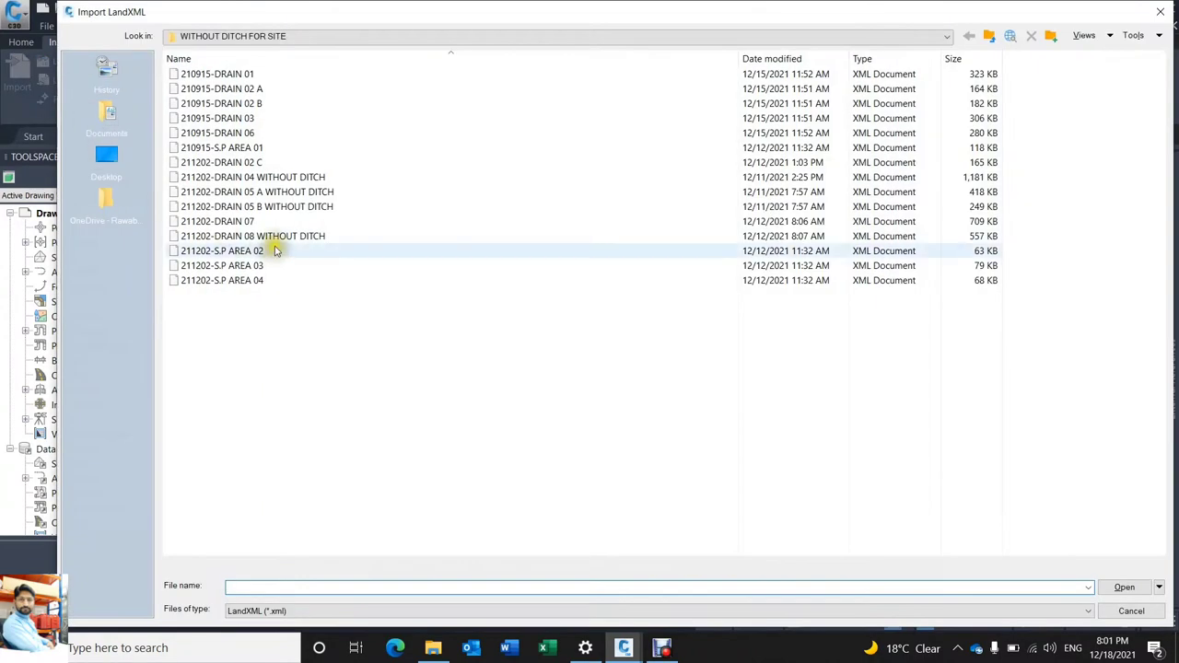
double_click(265, 191)
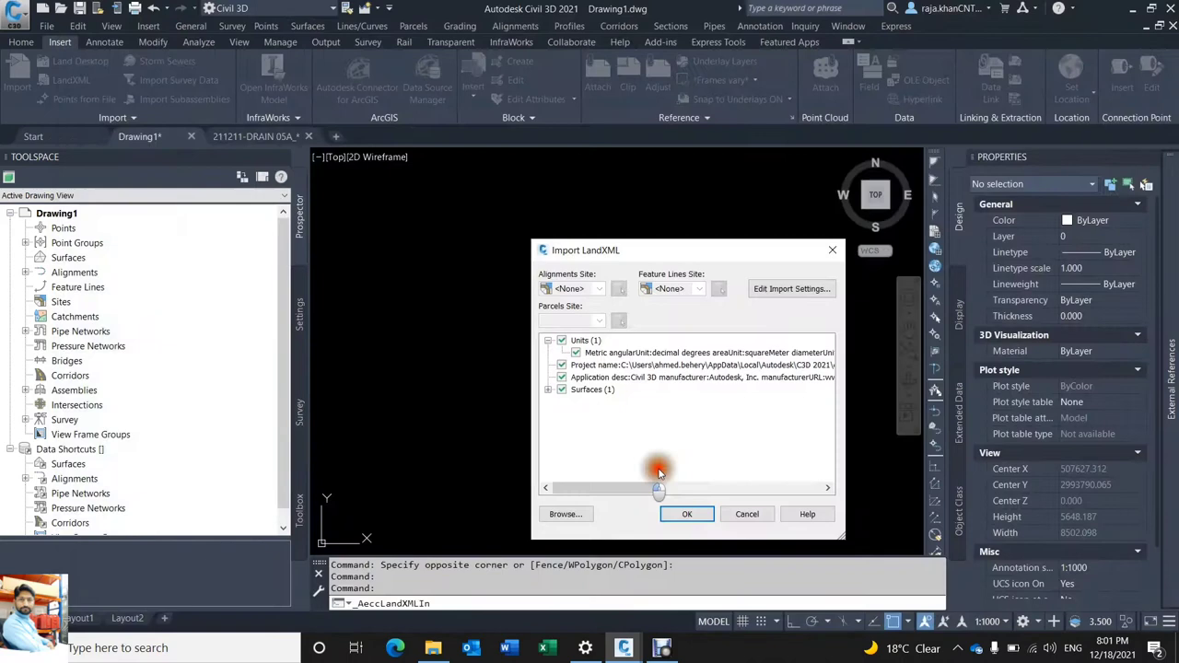
left_click(686, 514)
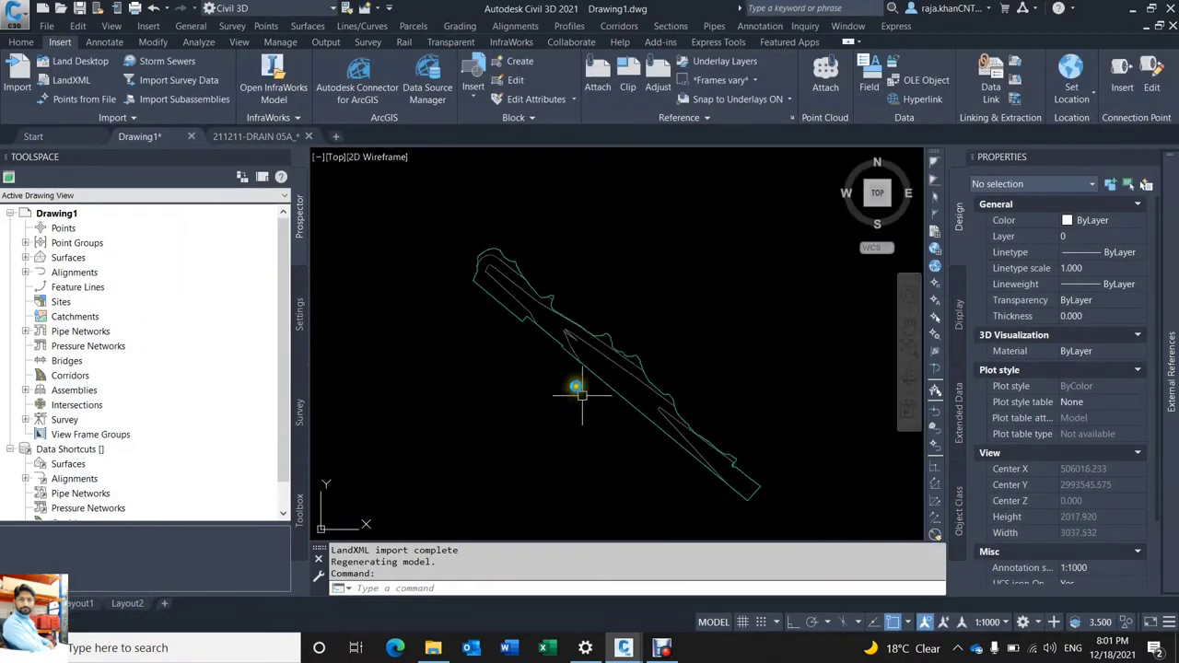
scroll(453, 263, "up", 3)
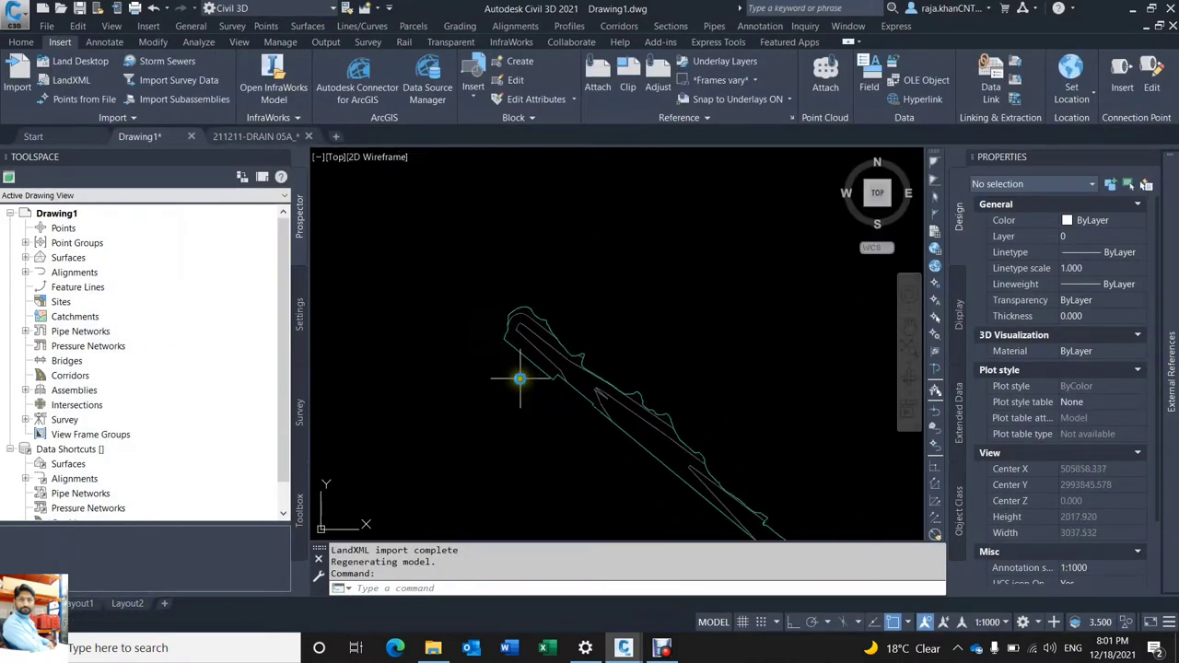
middle_click_drag(558, 433, 518, 369)
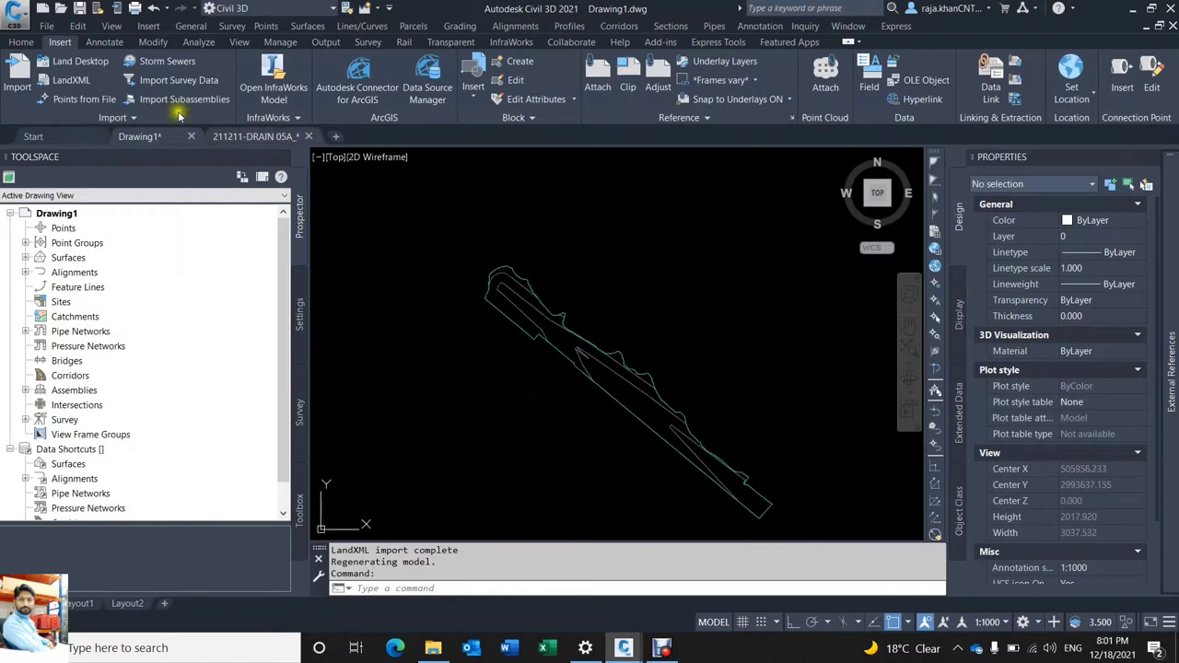
Import the alignment LandXML file from the ALIGNMENTS folder under 04-XML FILES, with no alignment site assigned
left_click(68, 81)
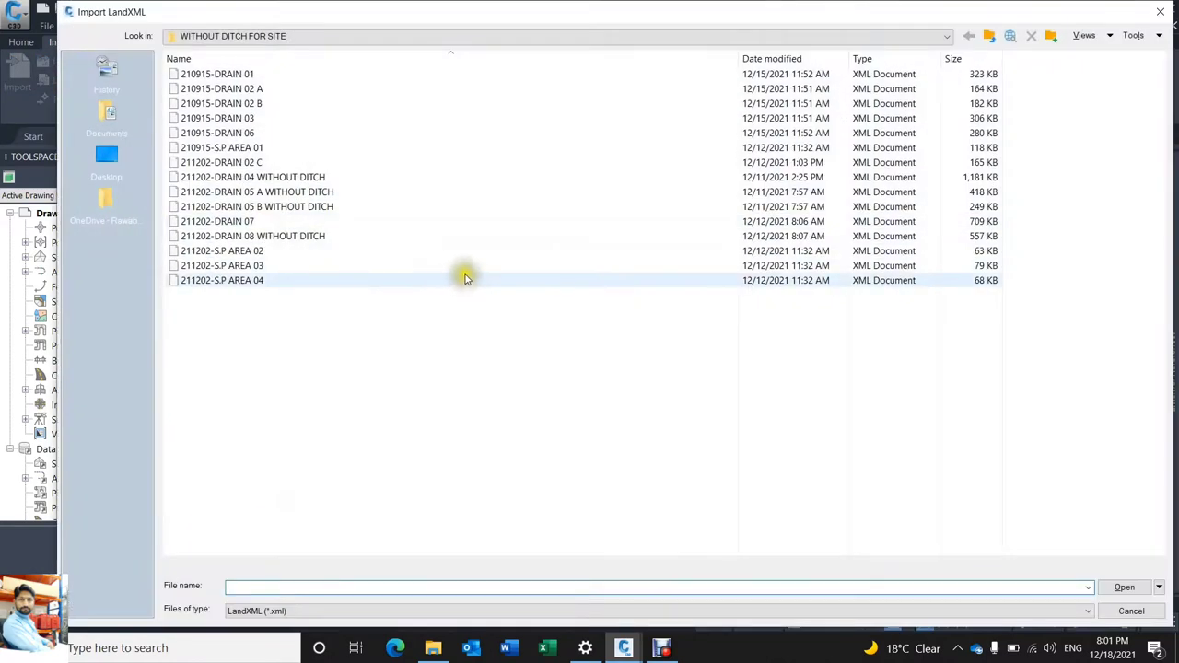
left_click(988, 36)
left_click(988, 36)
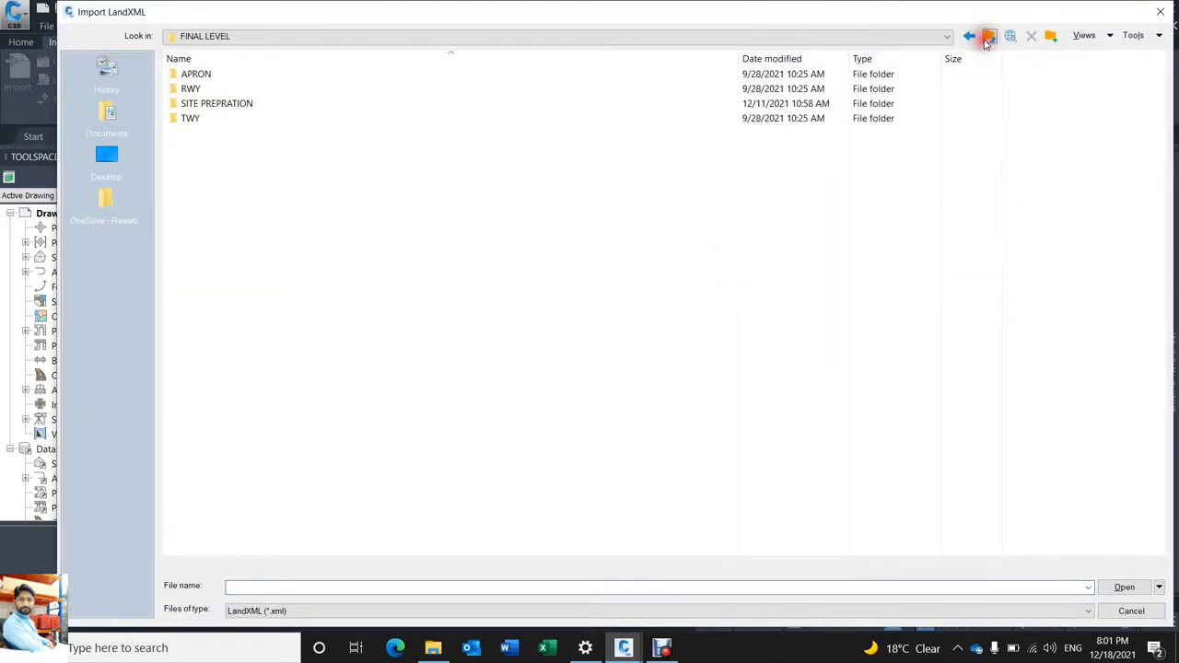
left_click(988, 36)
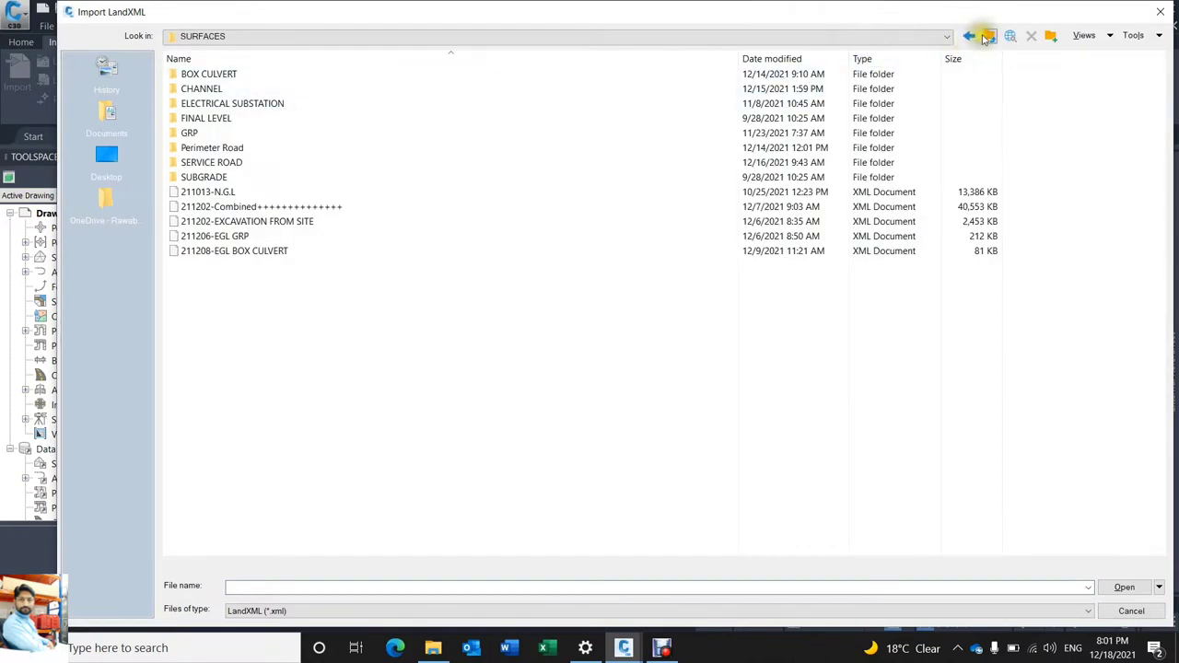
left_click(988, 36)
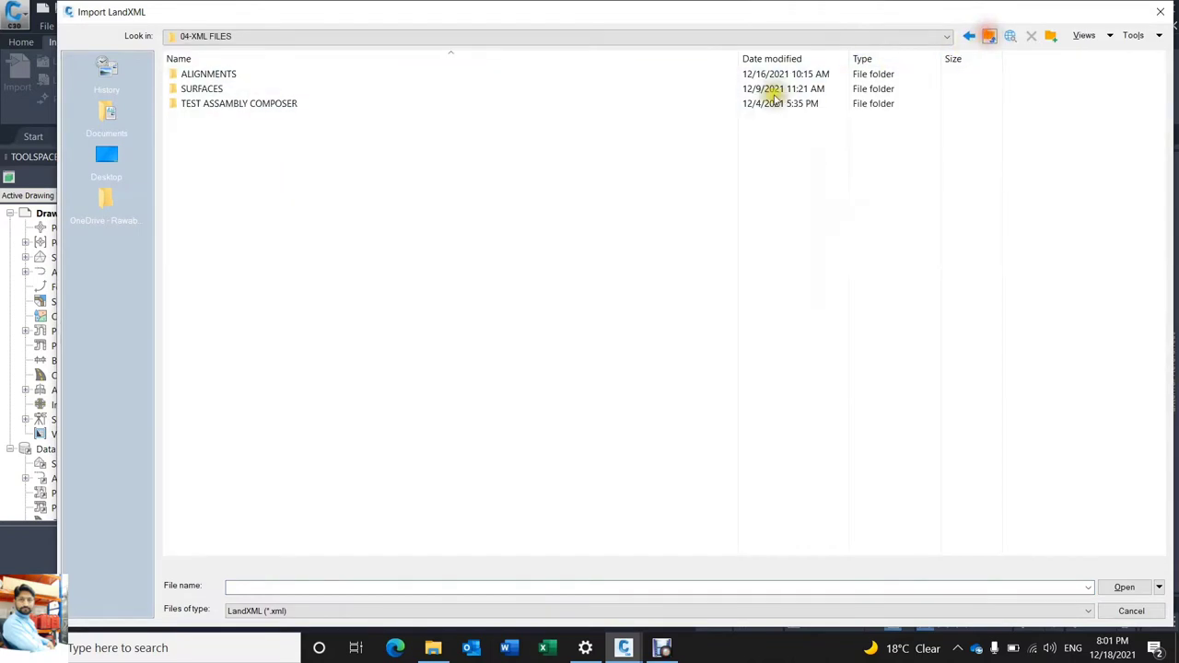
double_click(237, 75)
double_click(231, 294)
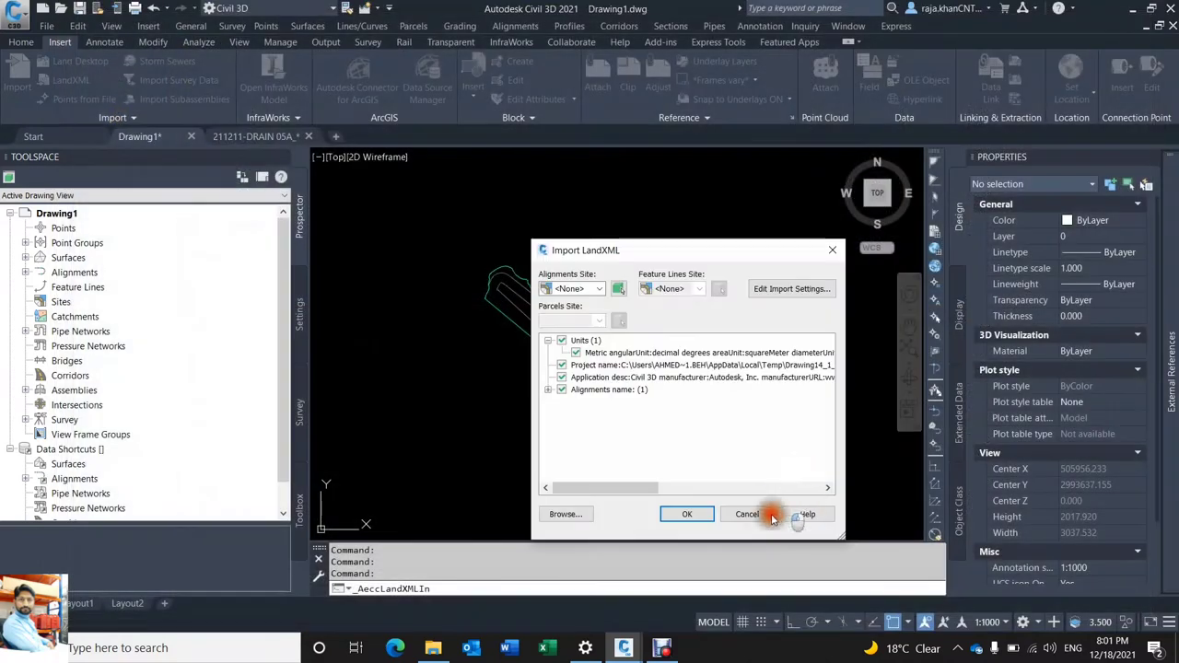
left_click(704, 516)
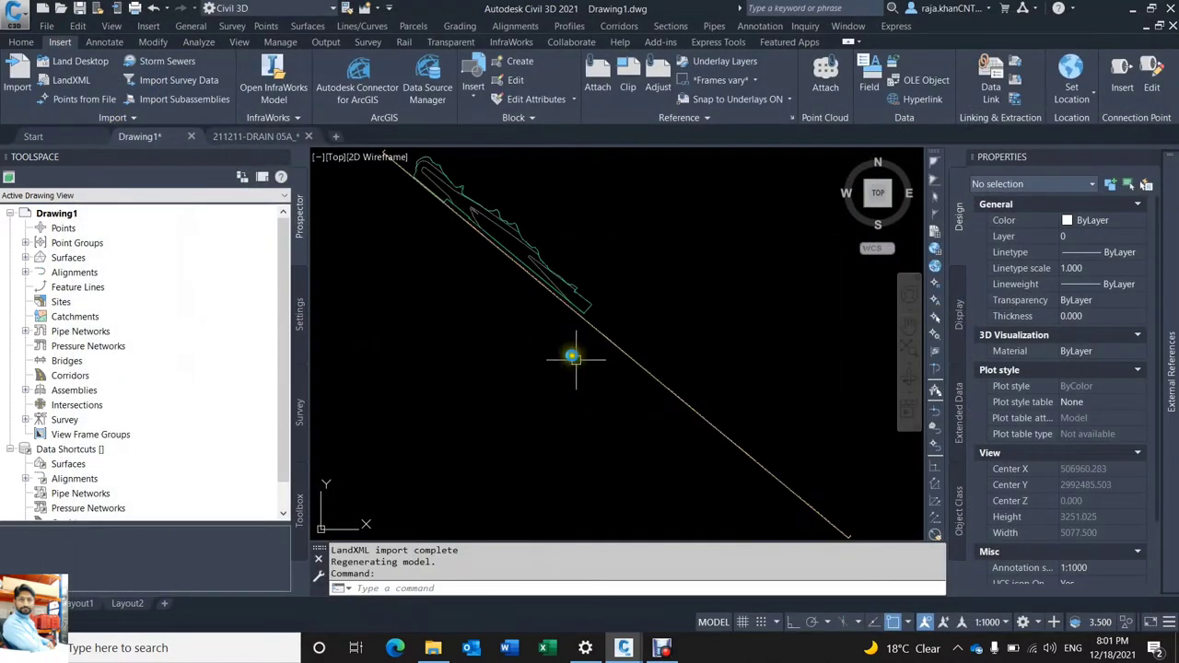
Examine the imported alignment's station labels alongside the north-west end of the surface boundary
middle_click_drag(575, 358, 678, 489)
scroll(552, 341, "up", 5)
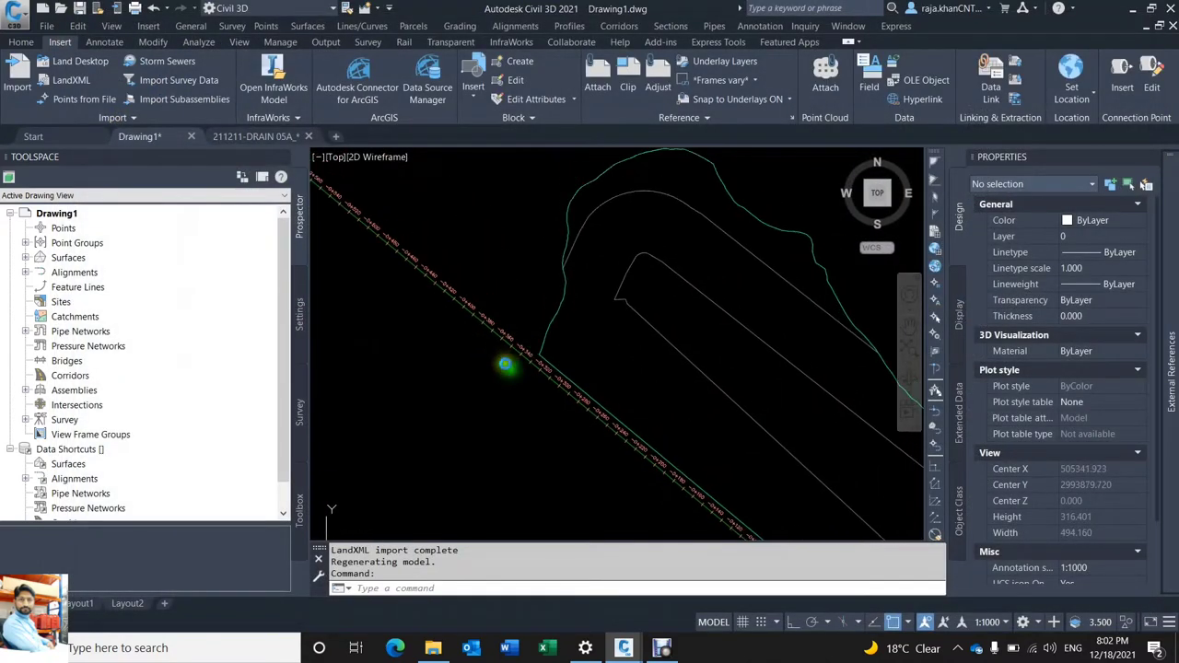
middle_click_drag(486, 356, 450, 319)
scroll(442, 295, "up", 3)
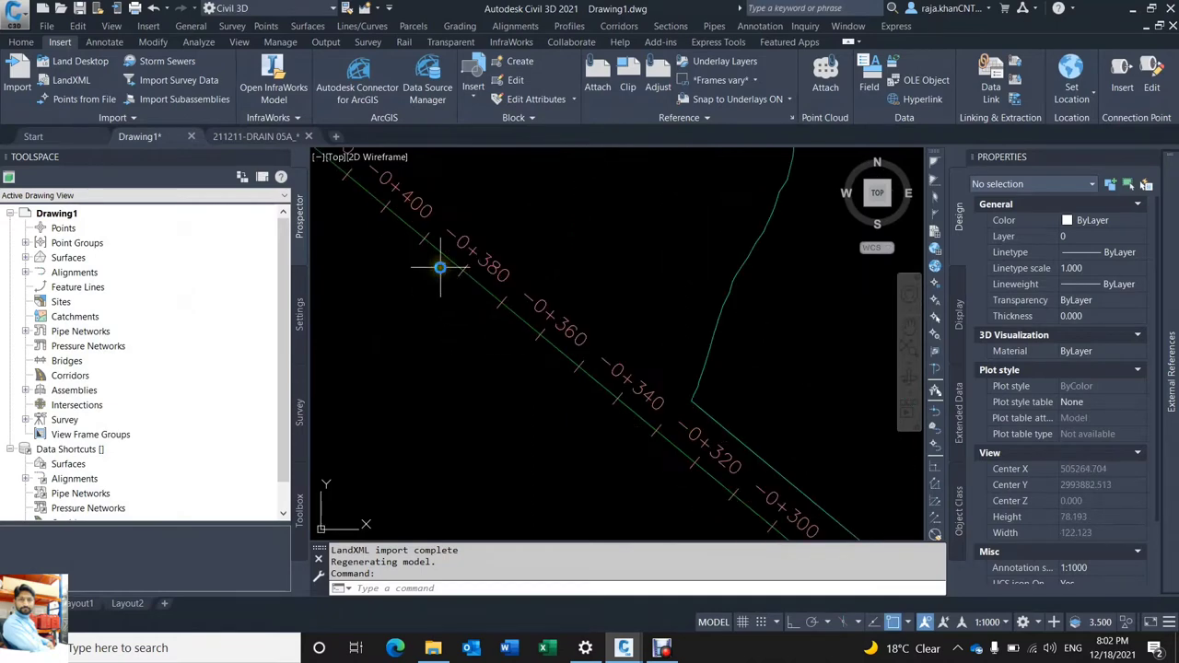
scroll(439, 268, "down", 2)
middle_click_drag(632, 439, 594, 390)
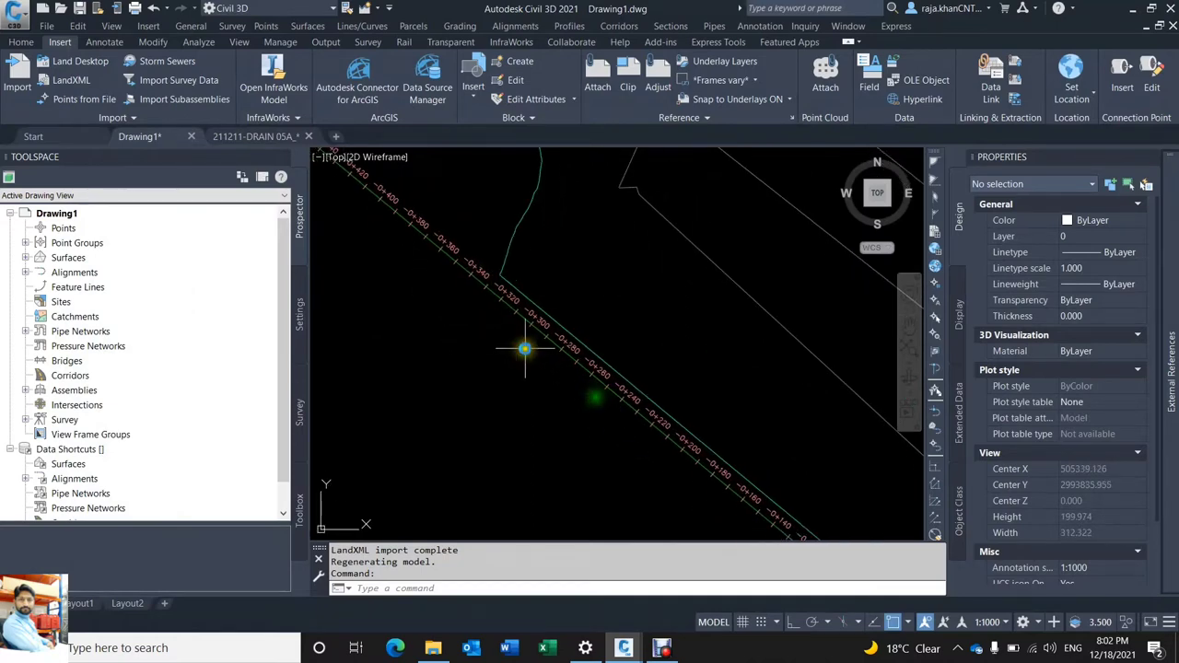
middle_click_drag(634, 245, 570, 285)
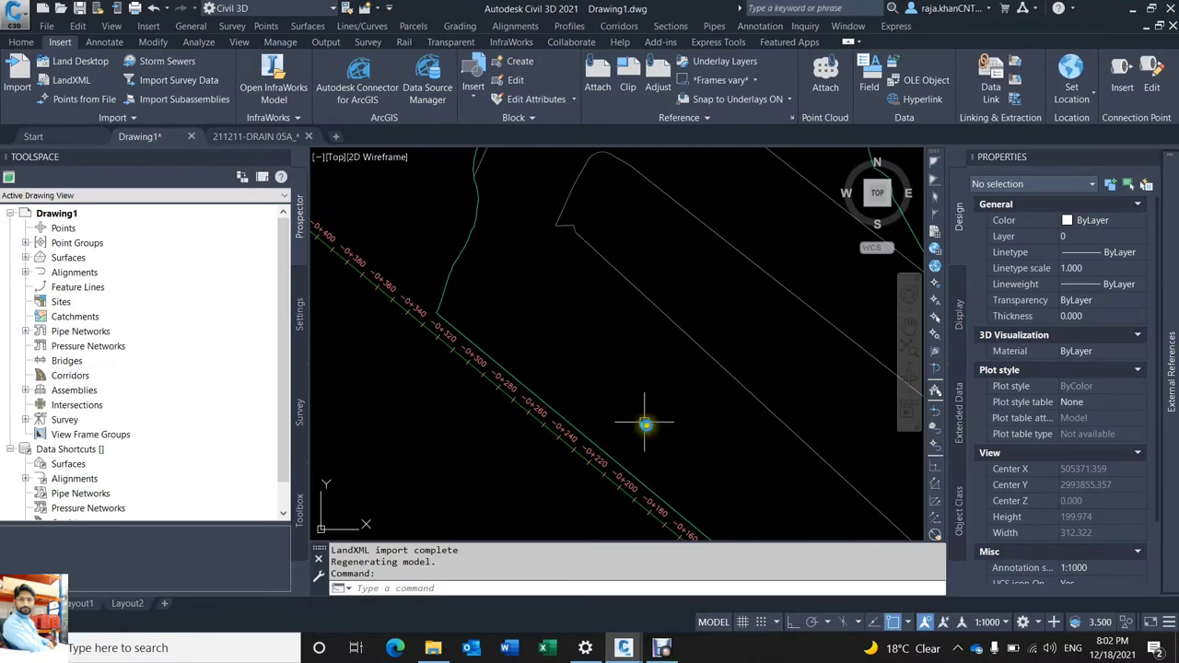
scroll(585, 292, "down", 4)
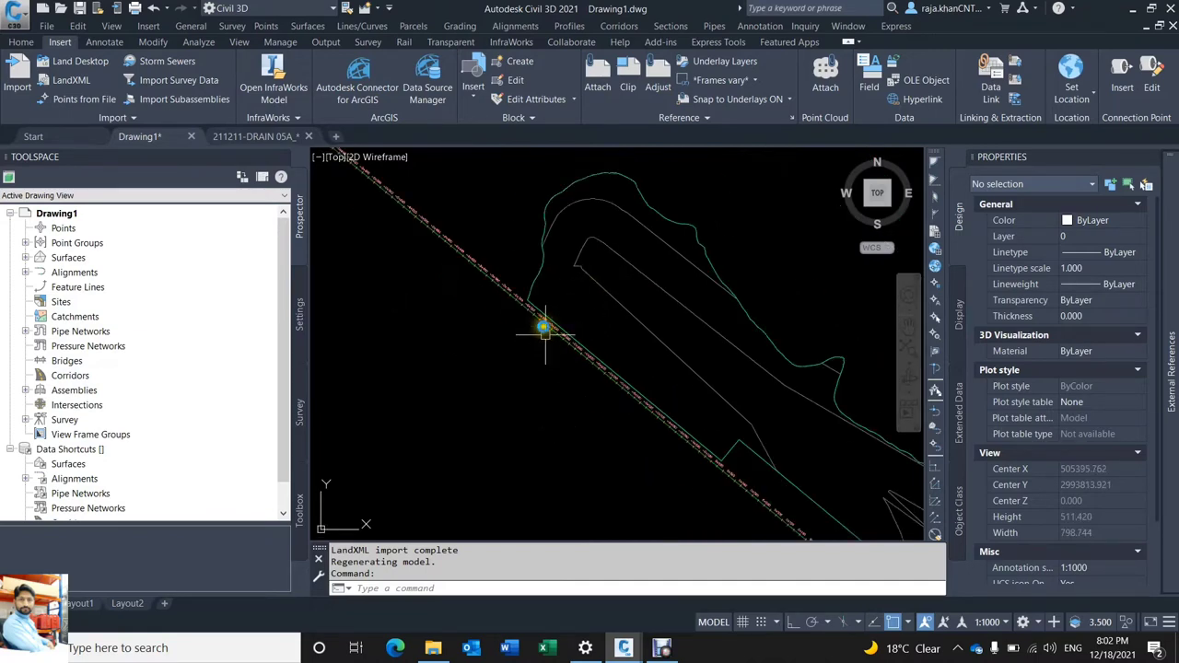
Draw a construction line along the alignment through the station ticks at -0+340 and -0+330
scroll(503, 313, "up", 6)
type("l")
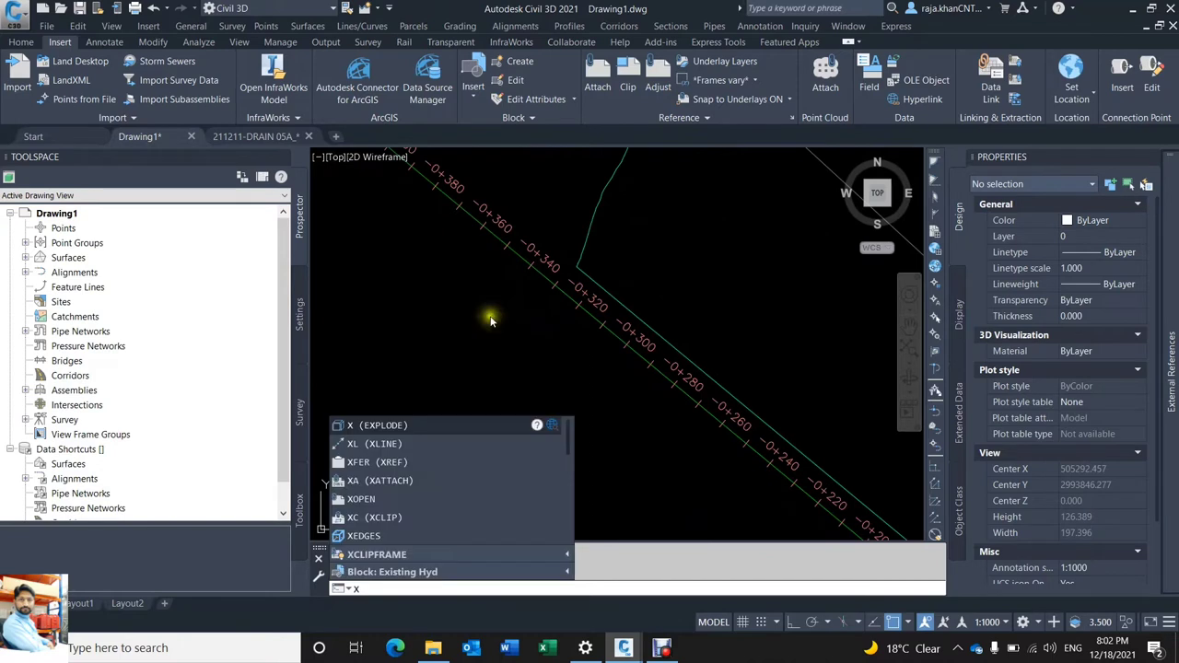
key("Return")
scroll(532, 264, "up", 2)
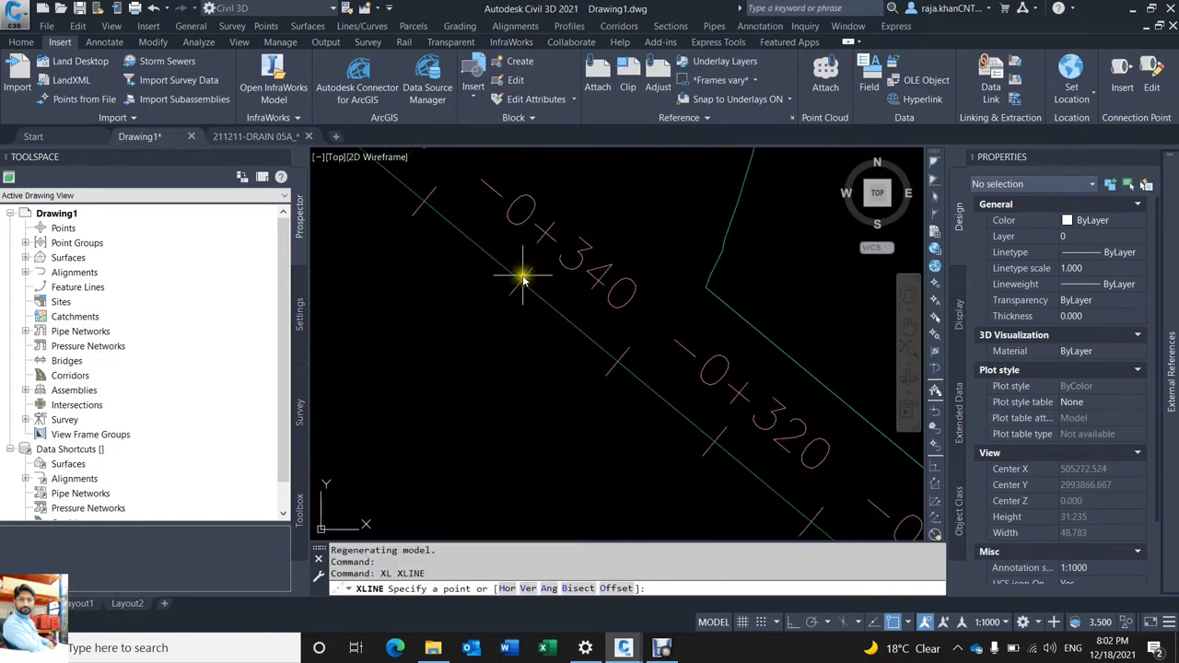
left_click(520, 283)
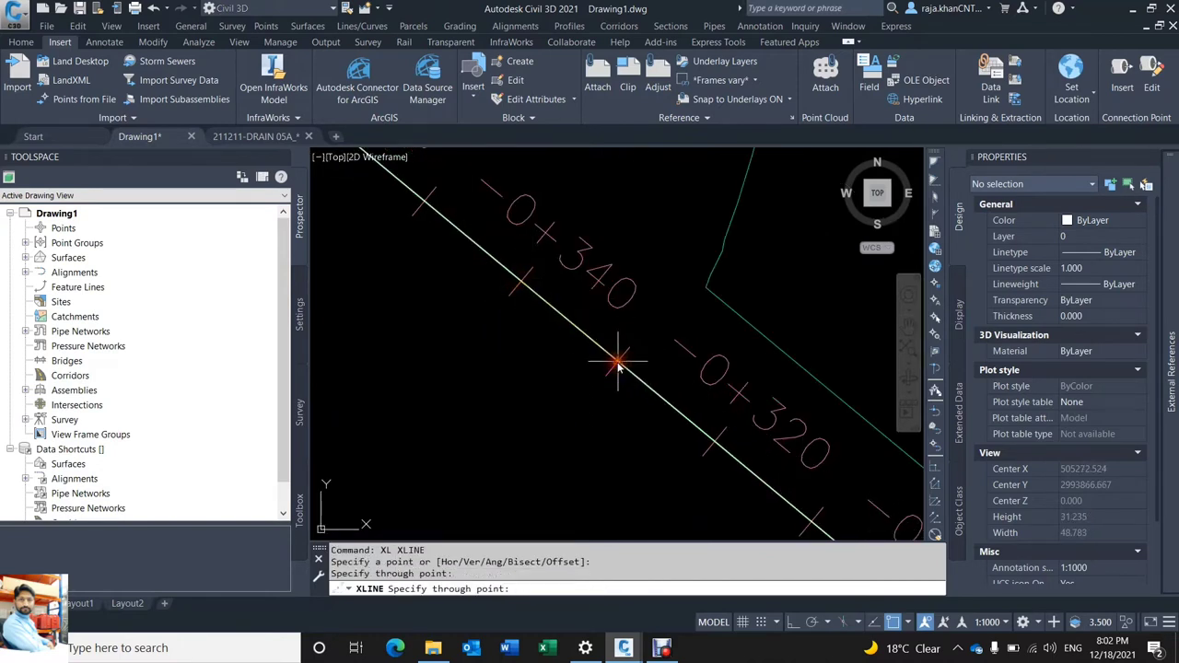
left_click(618, 366)
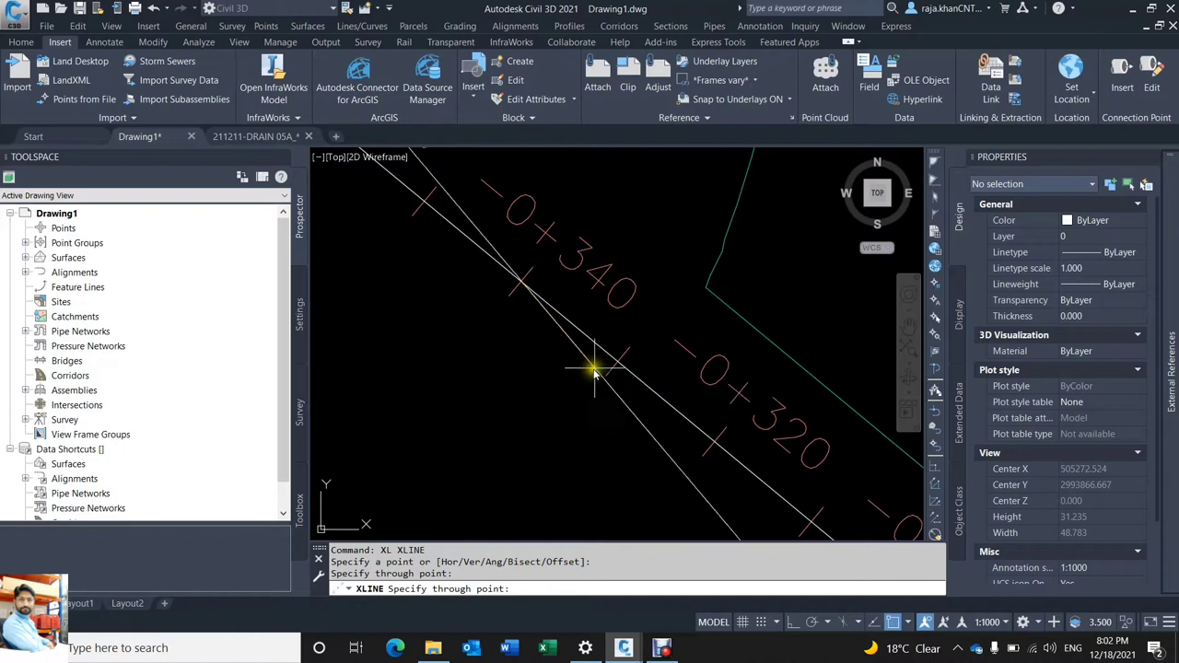
left_click(618, 361)
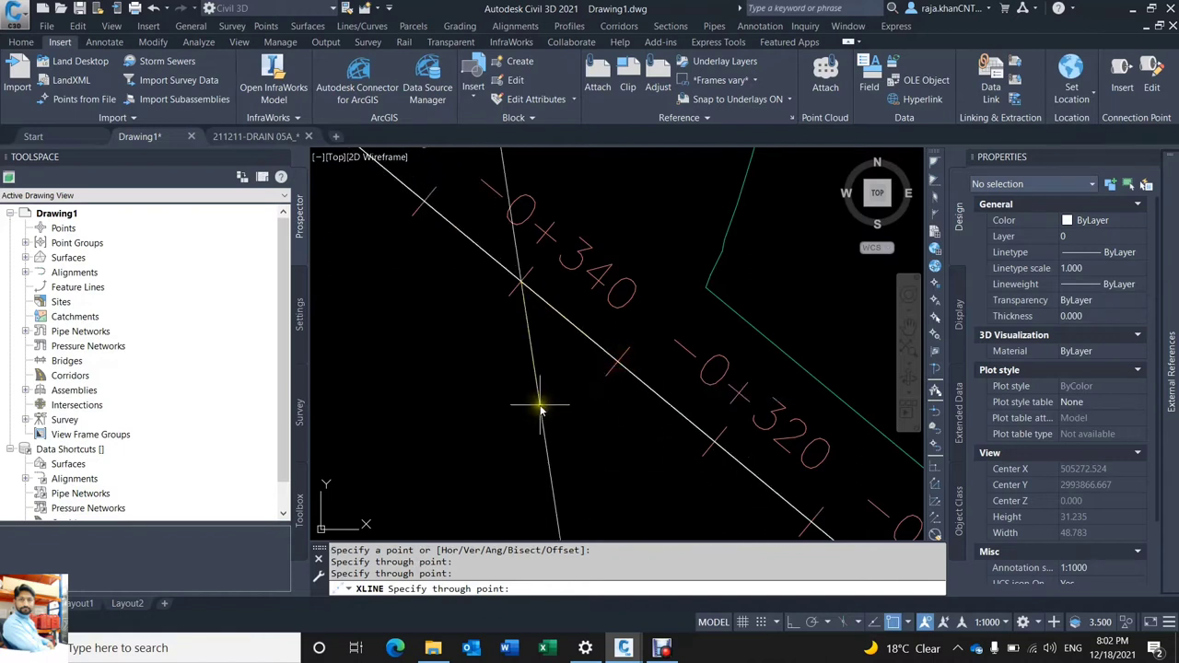
key("Escape")
Draw a second construction line perpendicular to the alignment through the station tick at -0+400
scroll(598, 423, "down", 2)
scroll(489, 359, "down", 2)
middle_click_drag(434, 275, 626, 547)
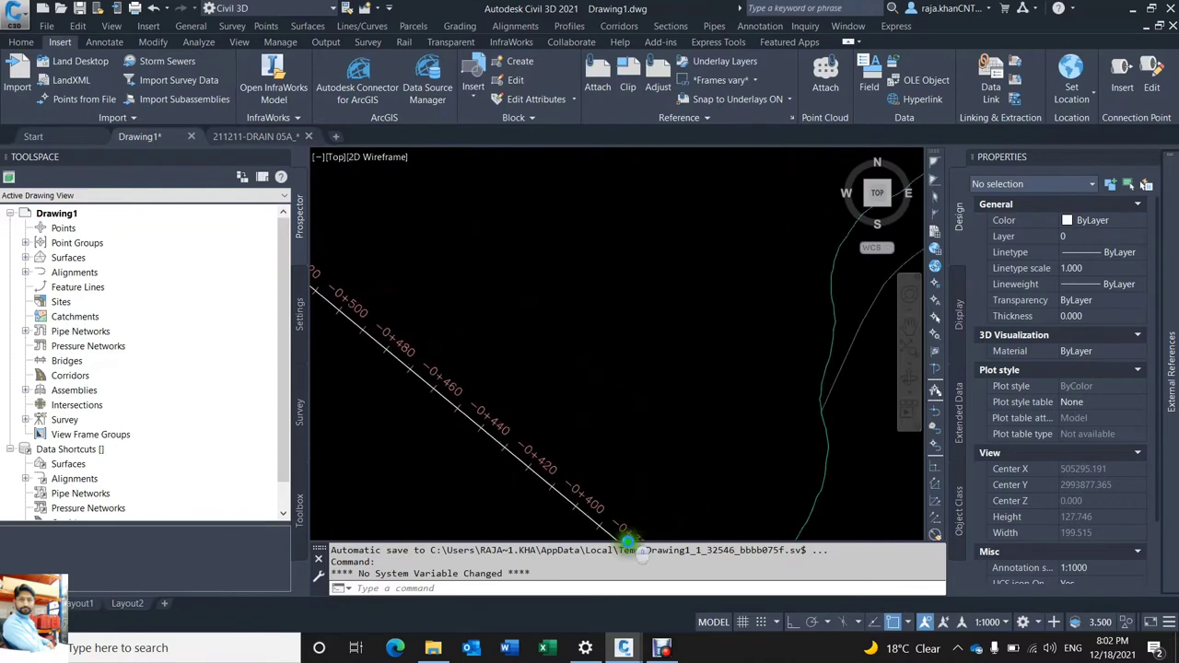
scroll(568, 408, "down", 2)
scroll(552, 457, "up", 4)
key("Return")
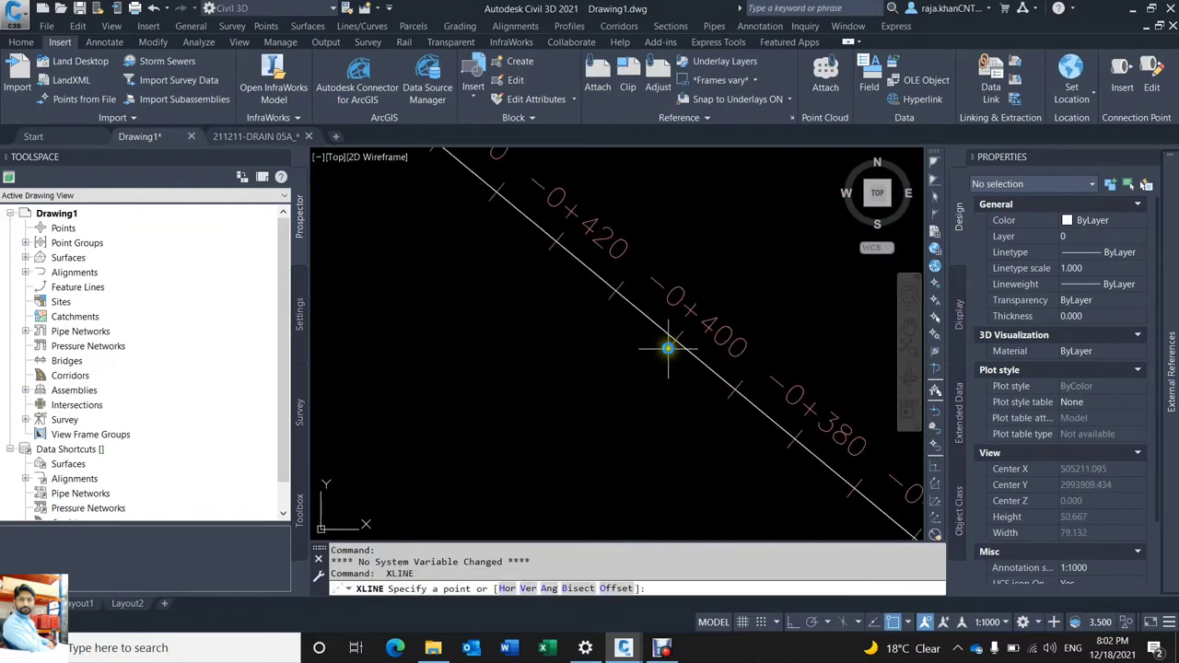
left_click(668, 348)
left_click(682, 327)
scroll(501, 295, "down", 4)
right_click(498, 295)
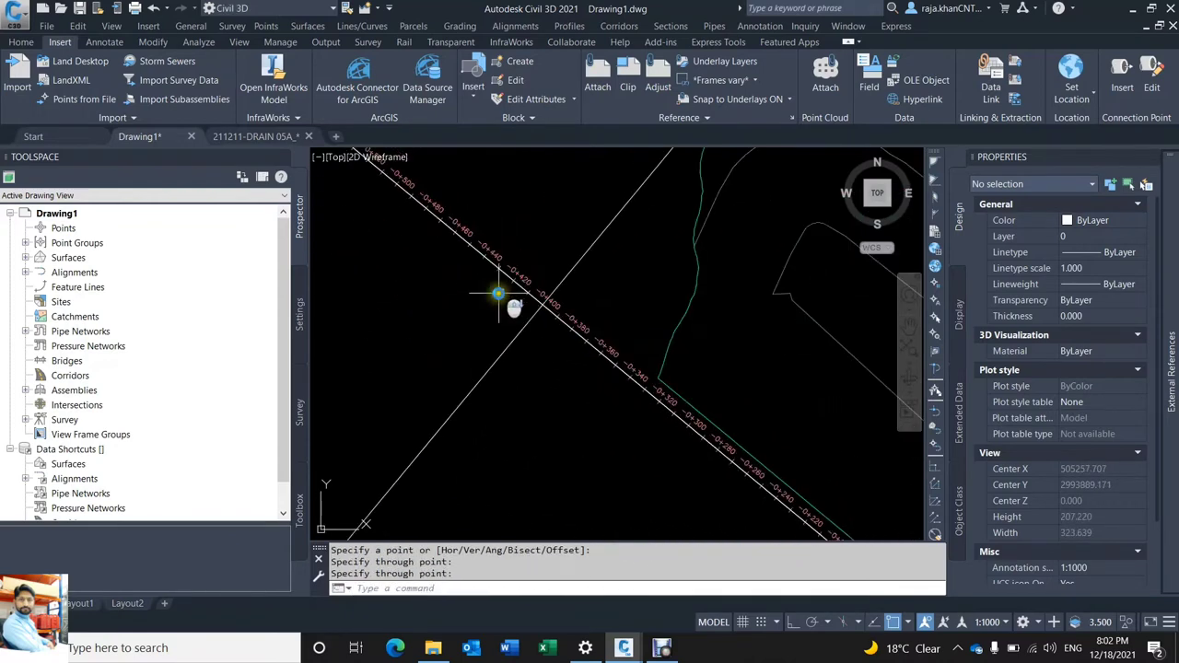
scroll(498, 293, "down", 2)
middle_click_drag(539, 343, 497, 344)
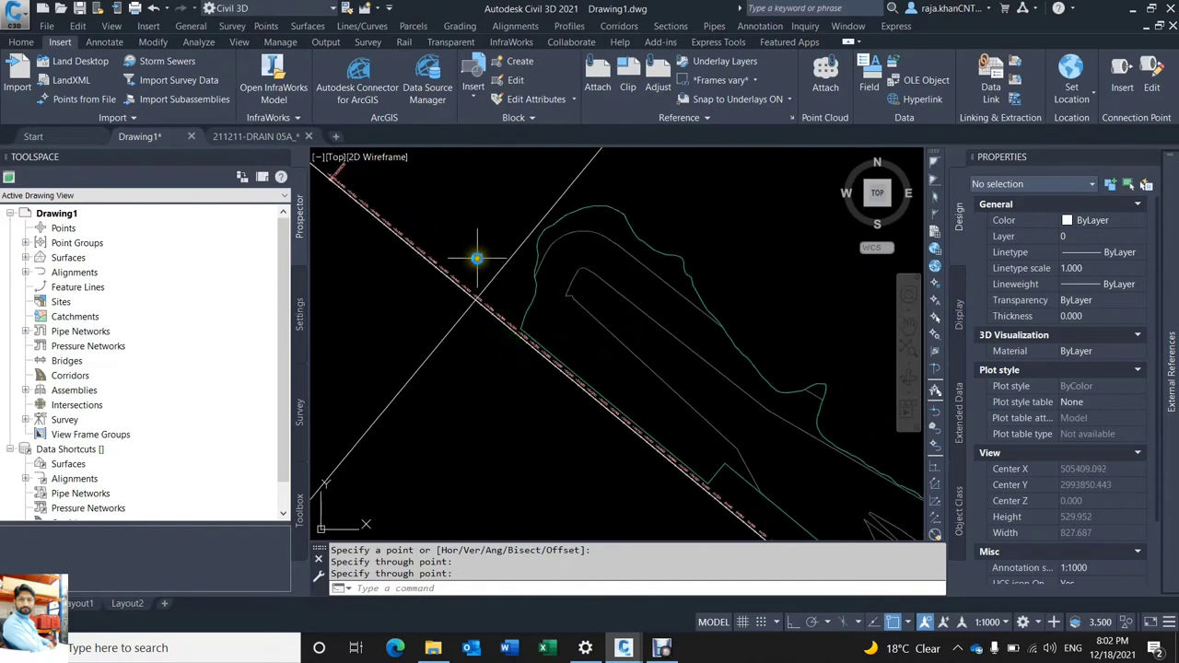
key("Escape")
scroll(498, 313, "up", 6)
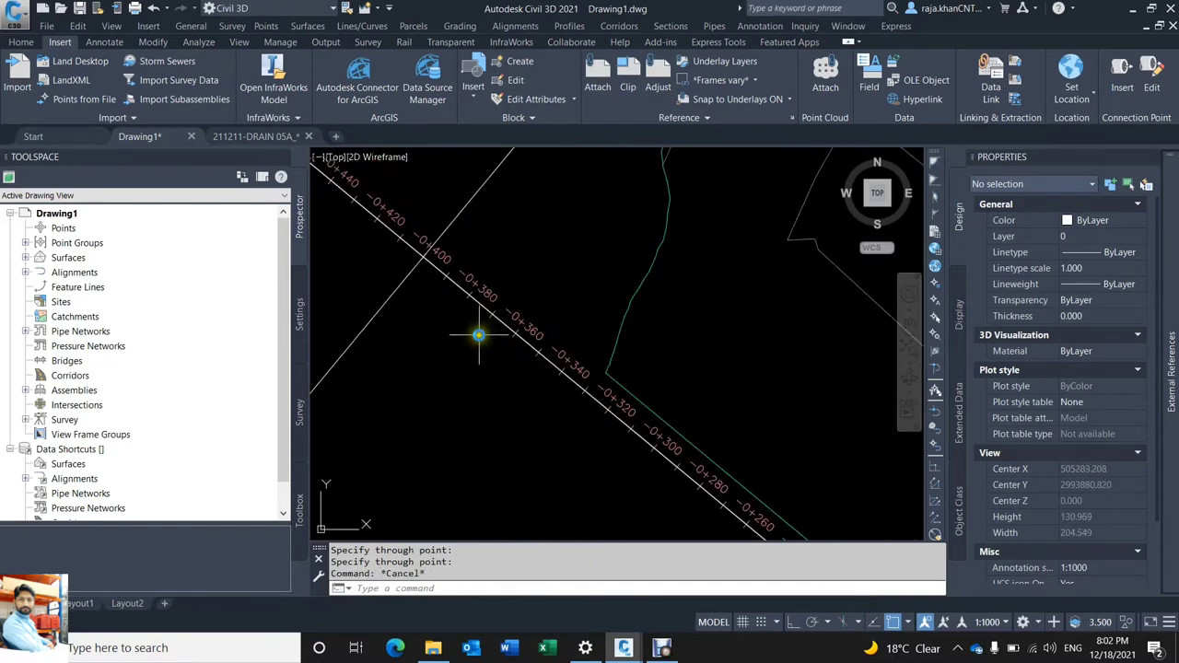
key("Escape")
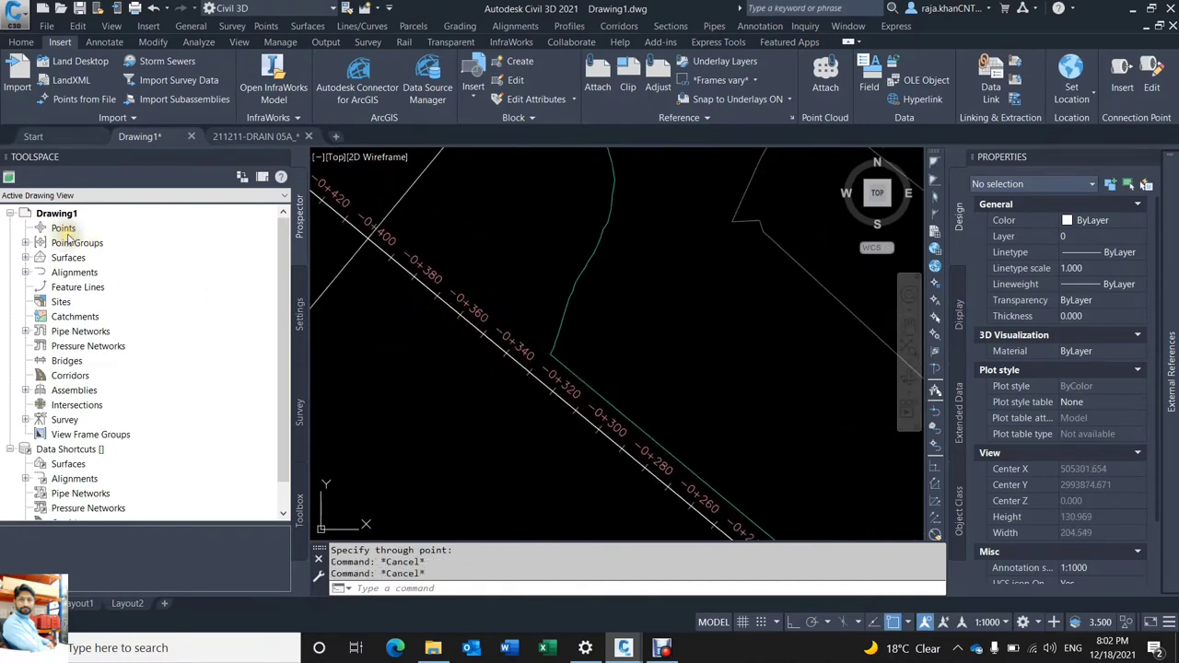
Open the point creation tools and set the next point number to 1 in the point identity settings
left_click(63, 228)
right_click(66, 230)
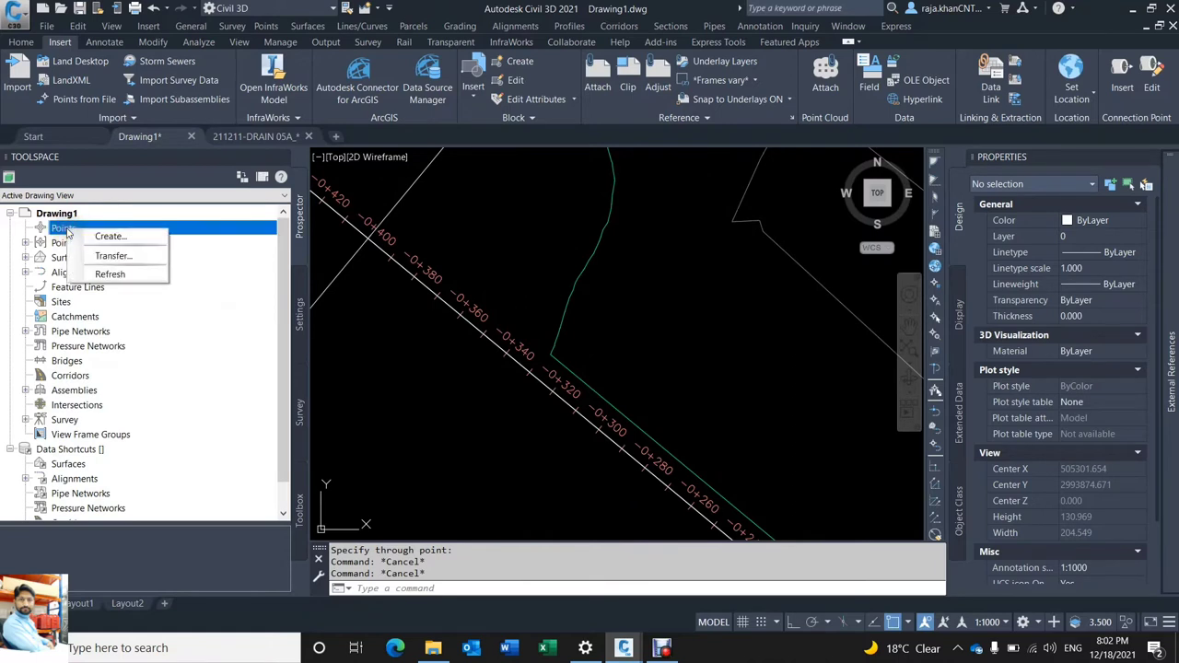
left_click(109, 237)
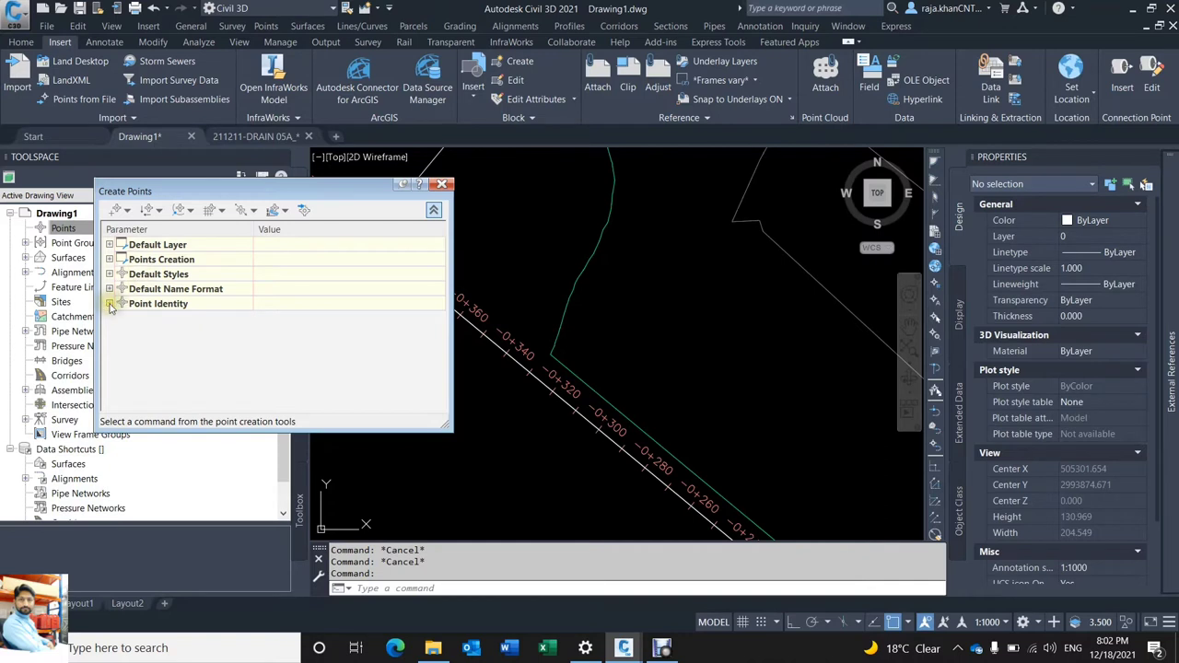
left_click(108, 303)
left_click(278, 321)
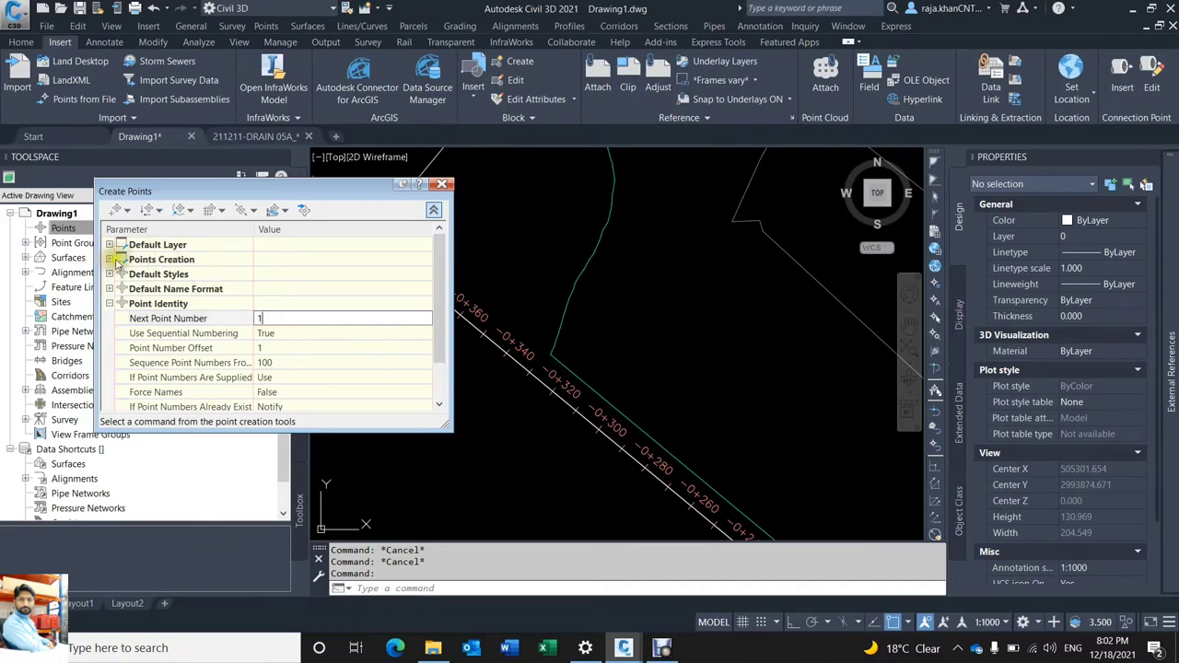
Set the points creation prompts to Automatic for elevations and None for both point names and descriptions
left_click(109, 259)
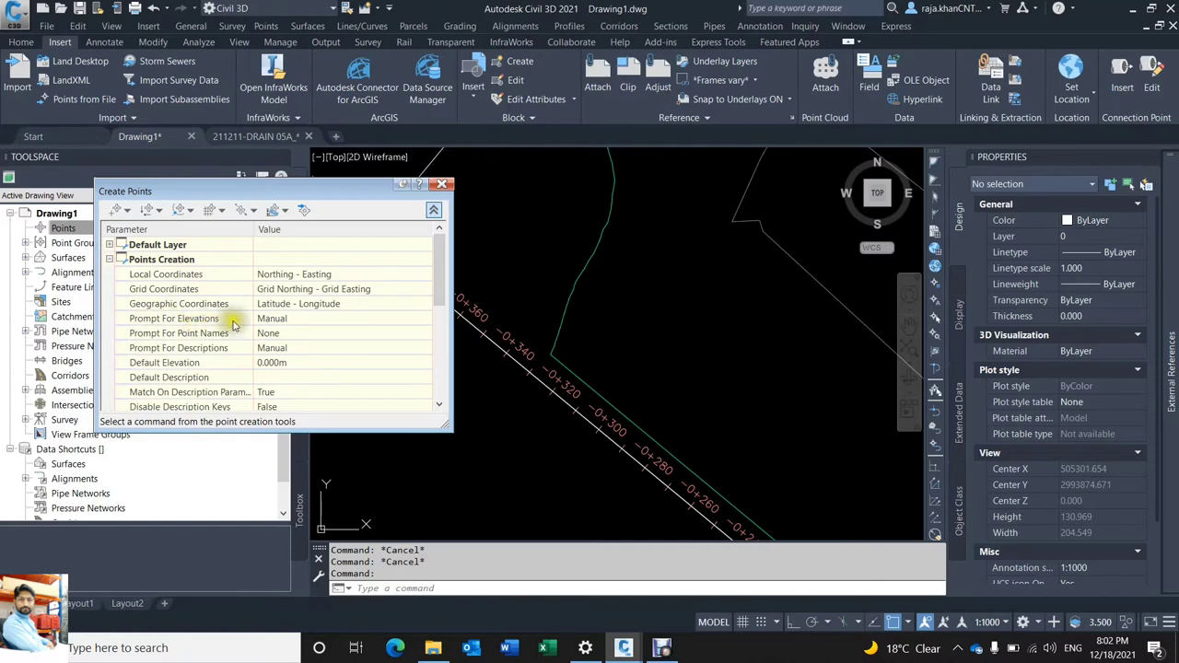
left_click(269, 319)
left_click(275, 318)
left_click(291, 337)
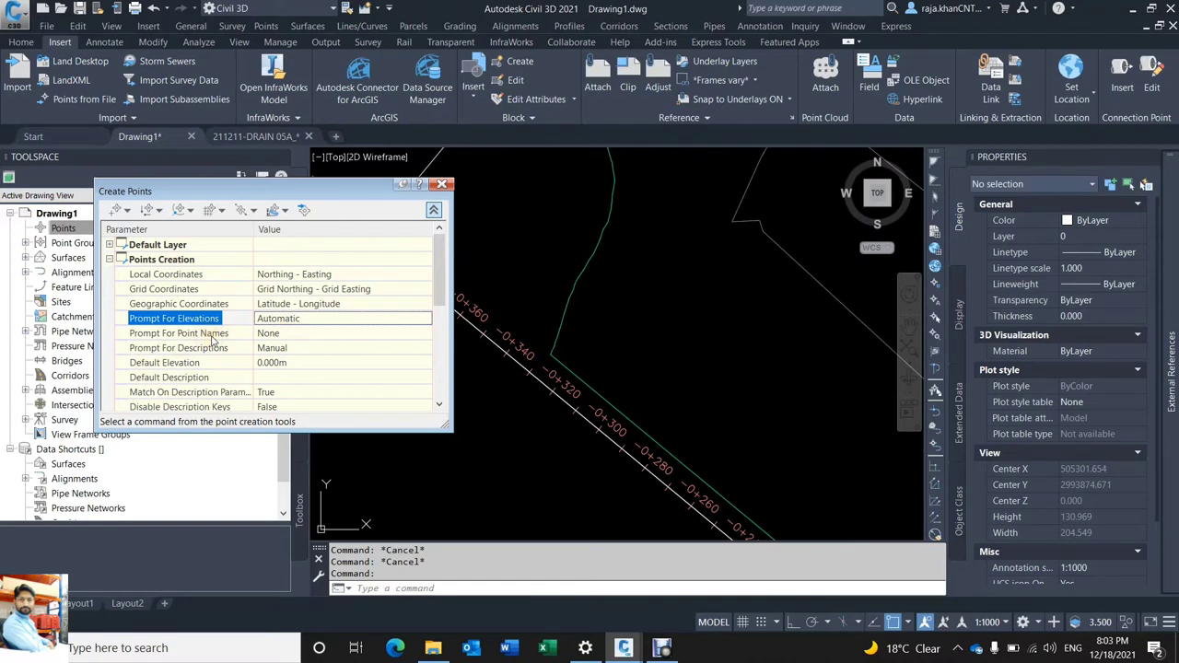
left_click(265, 333)
left_click(267, 333)
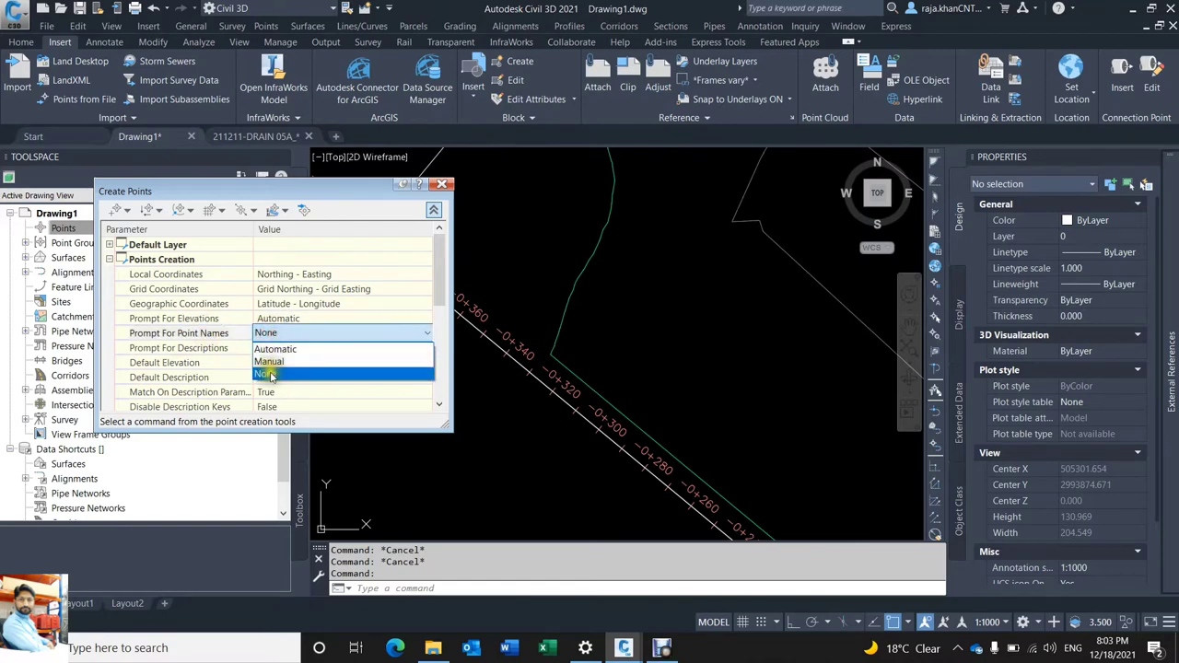
left_click(267, 373)
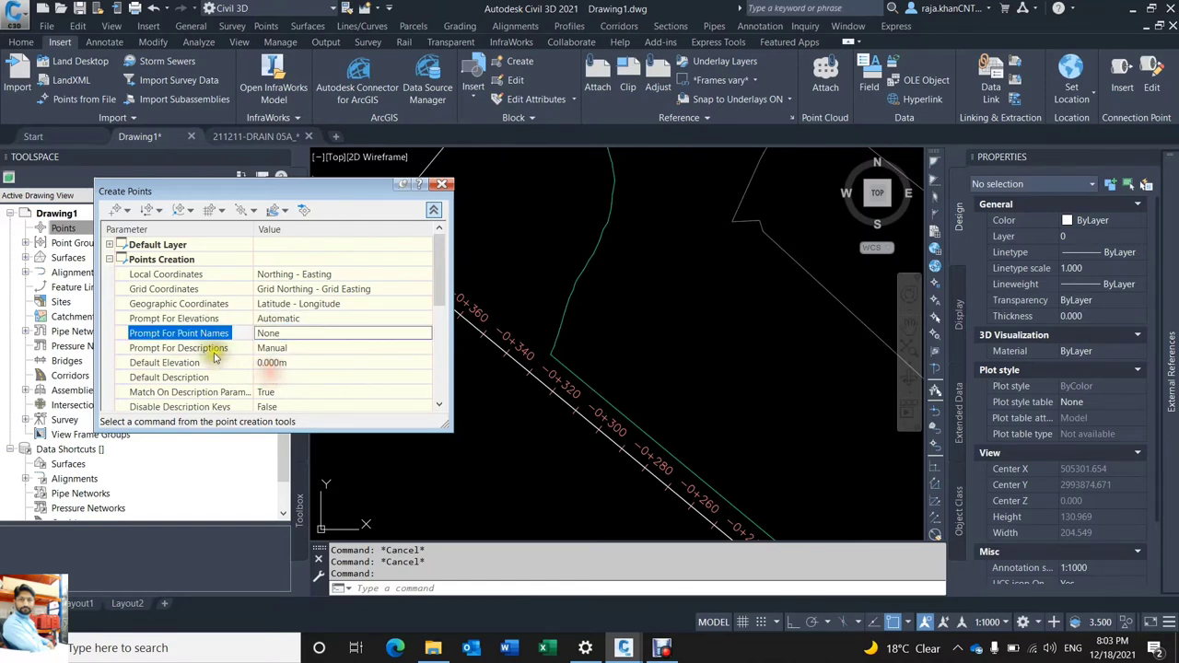
left_click(279, 355)
left_click(279, 355)
left_click(270, 394)
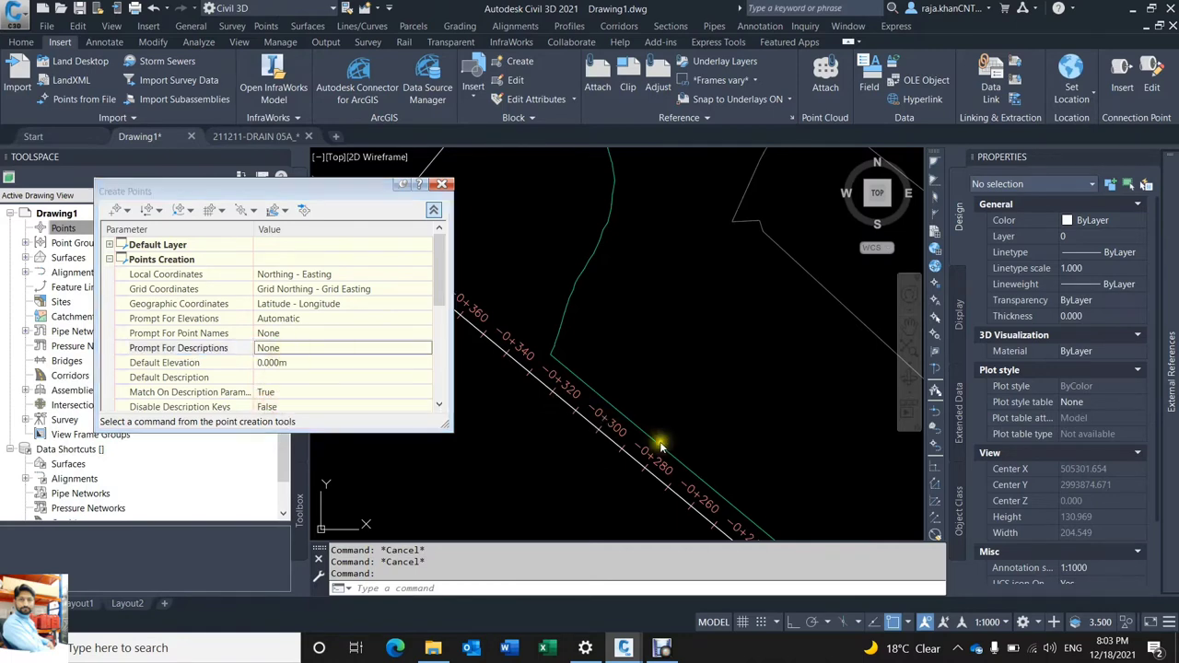
Start creating surface points On Grid, with the grid basepoint where the construction lines cross at station -0+400
scroll(641, 372, "down", 4)
scroll(641, 371, "down", 4)
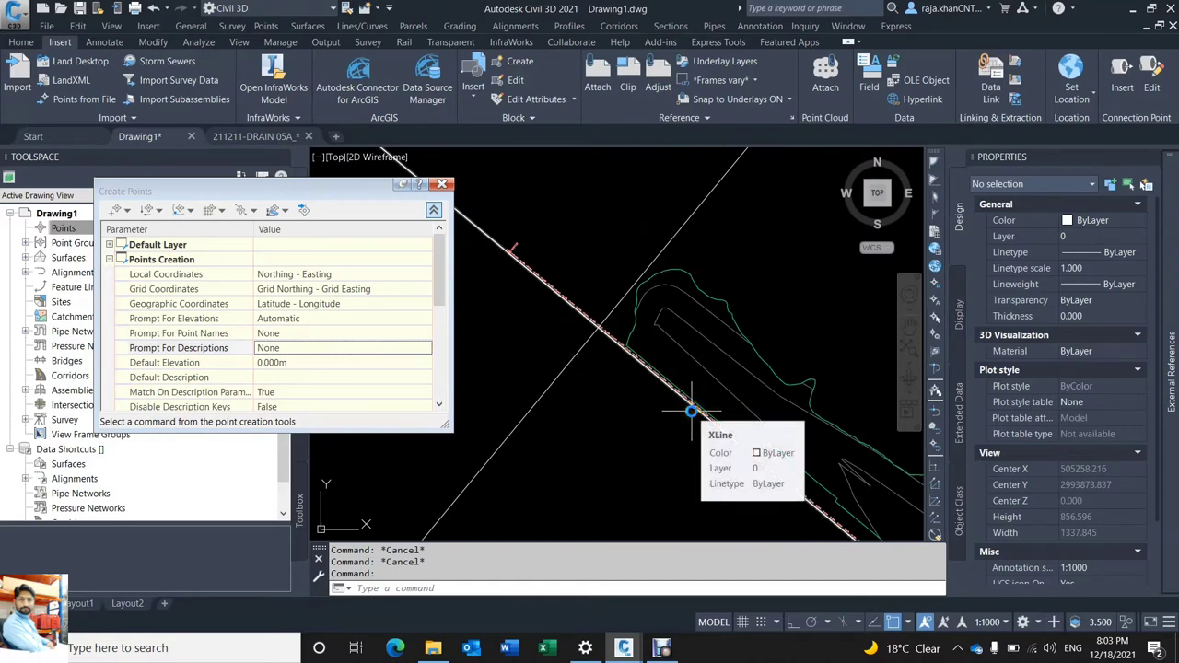
middle_click_drag(669, 416, 597, 433)
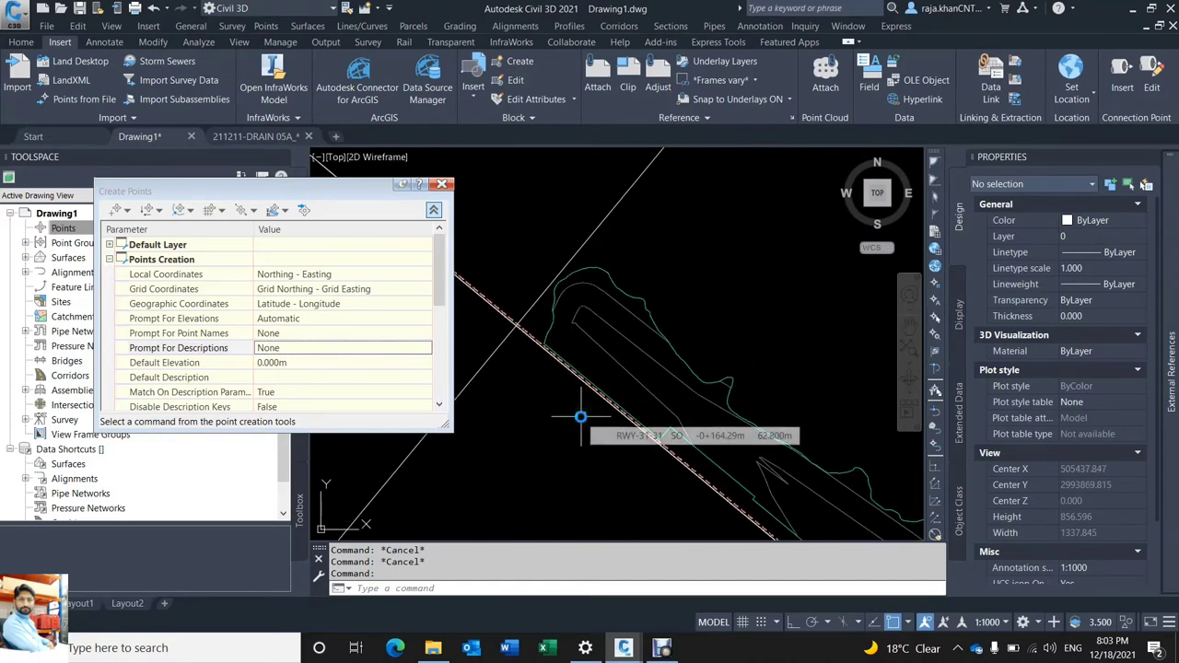
middle_click_drag(556, 424, 580, 398)
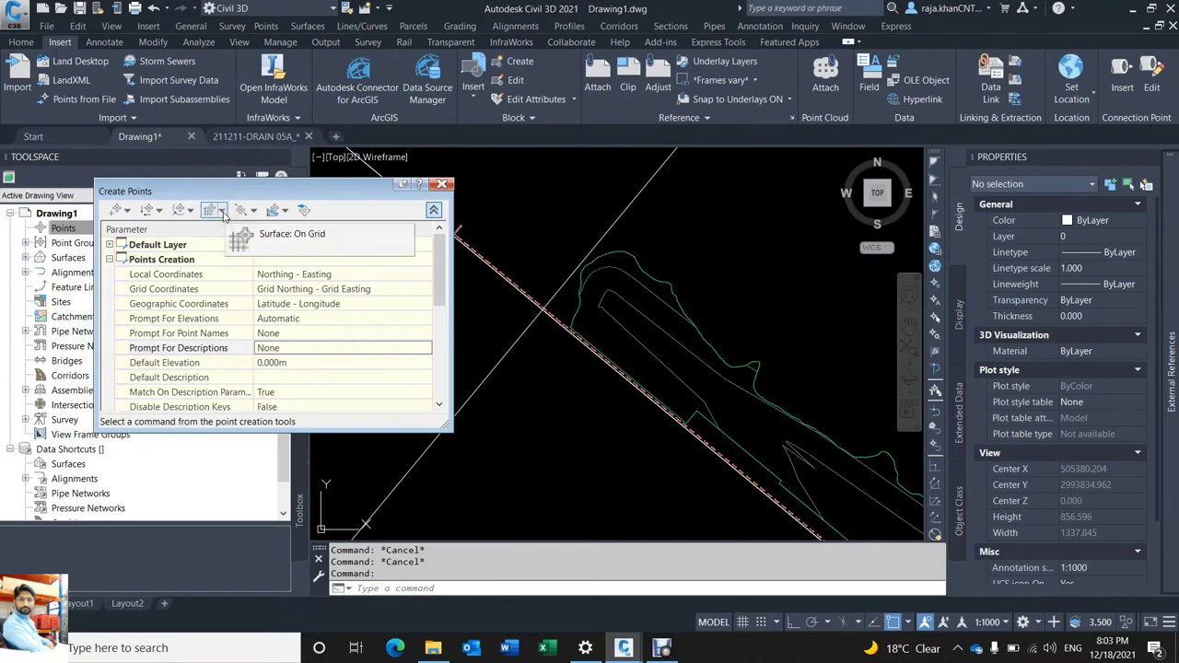
left_click(222, 211)
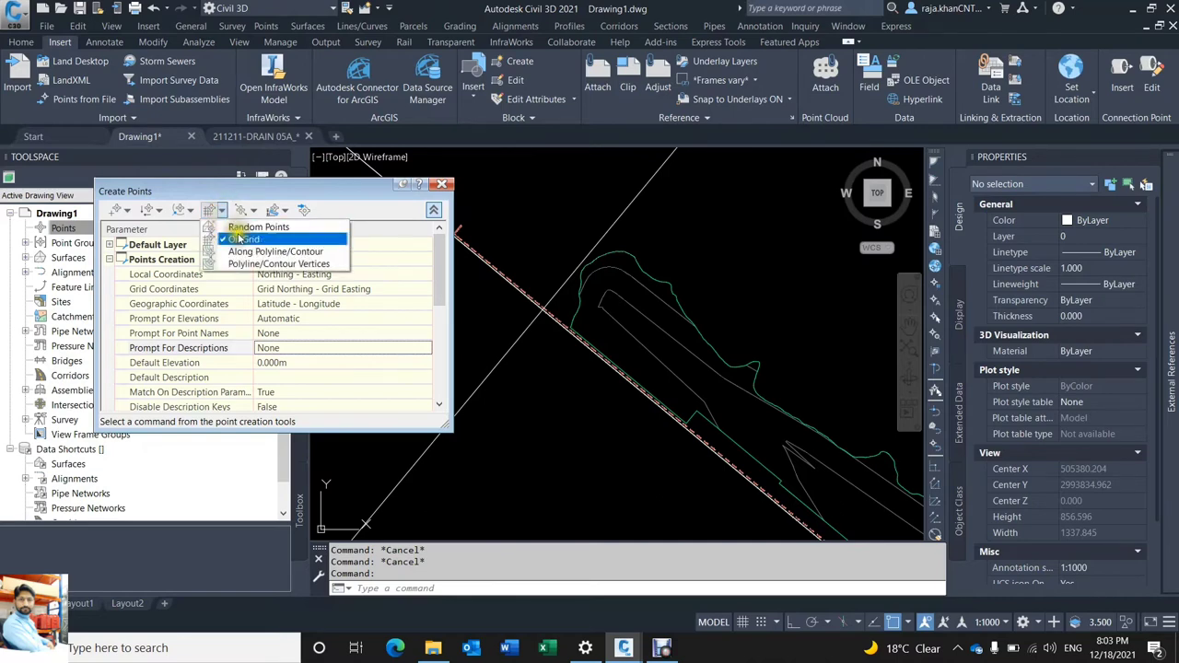
left_click(244, 239)
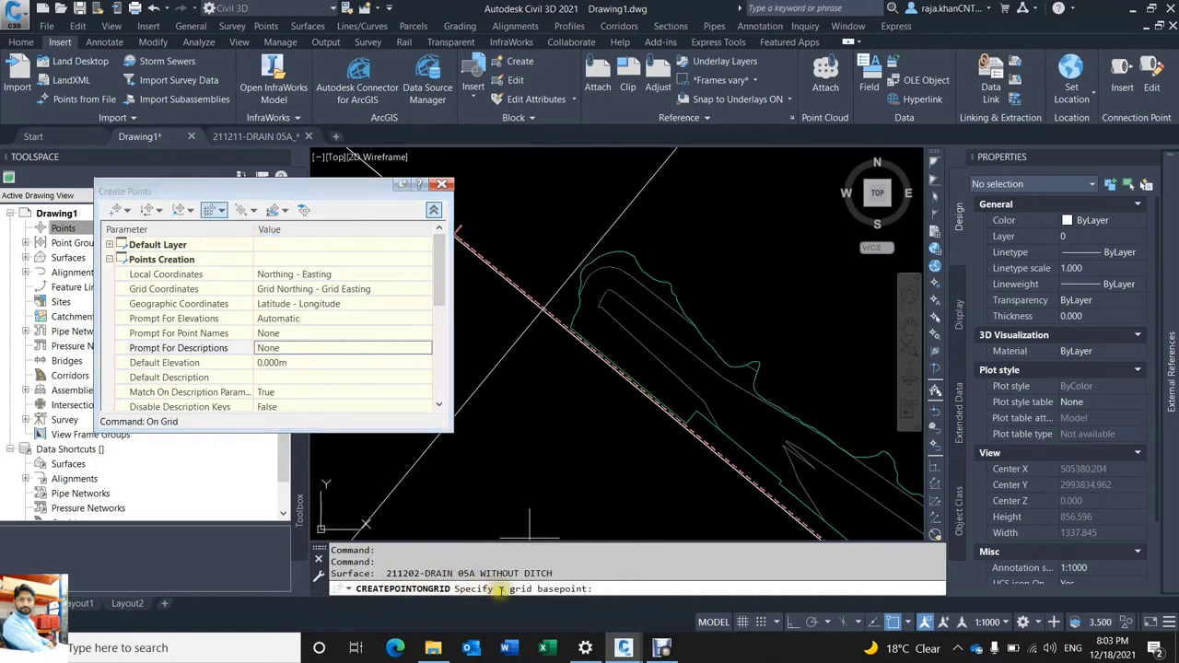
scroll(553, 285, "up", 8)
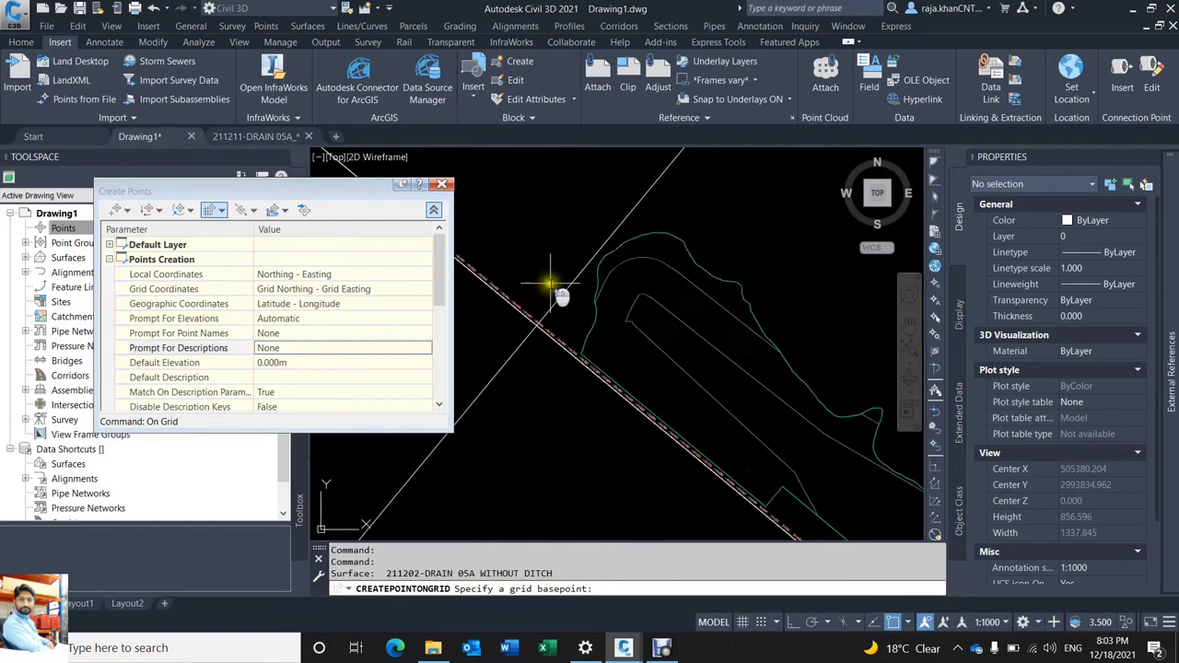
middle_click_drag(476, 502, 592, 174)
scroll(589, 184, "up", 4)
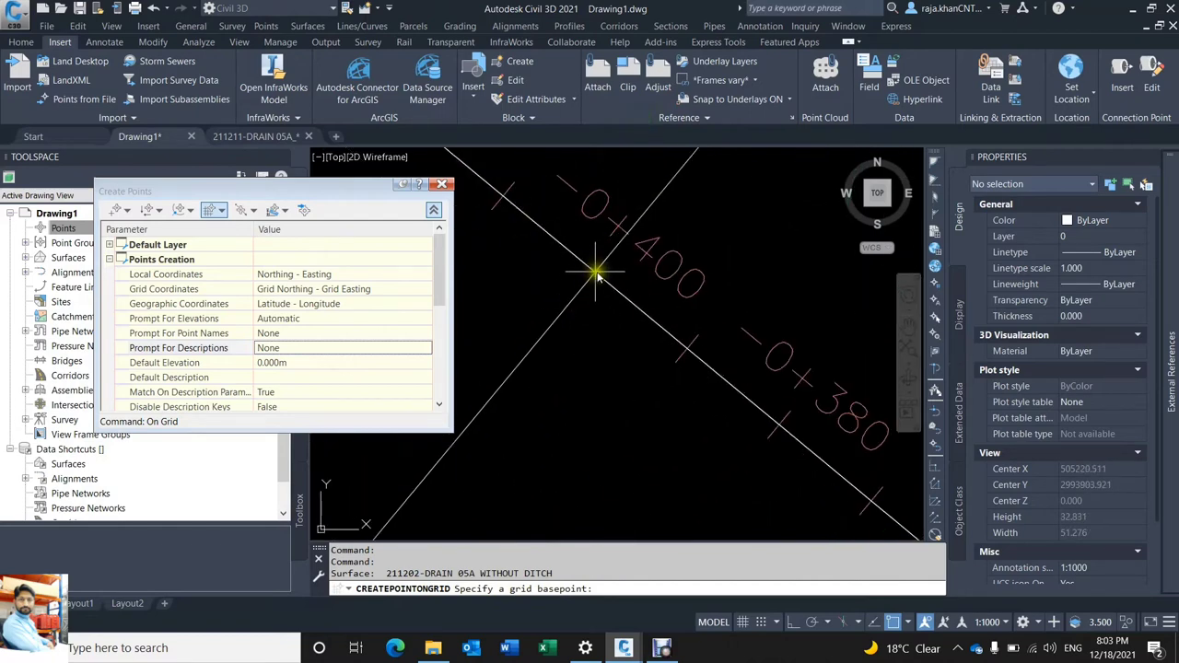
left_click(597, 273)
Rotate the grid along the alignment through the station tick at -0+370 and set its X and Y spacing to 10
scroll(548, 332, "down", 2)
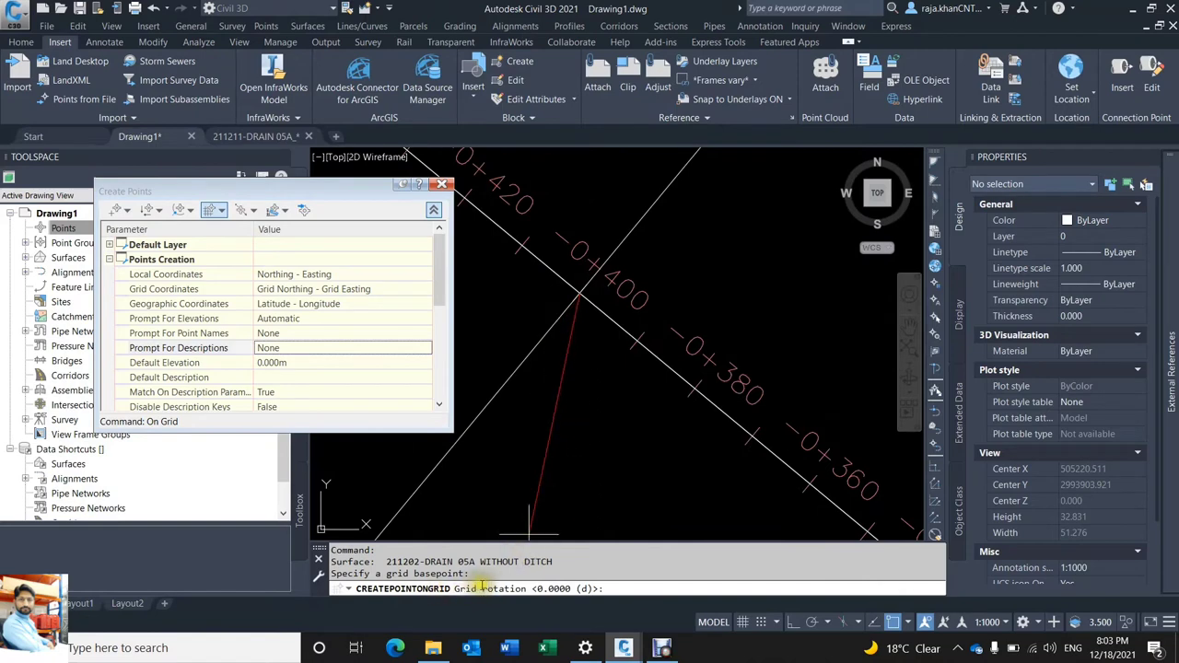
scroll(566, 301, "down", 6)
scroll(587, 298, "up", 8)
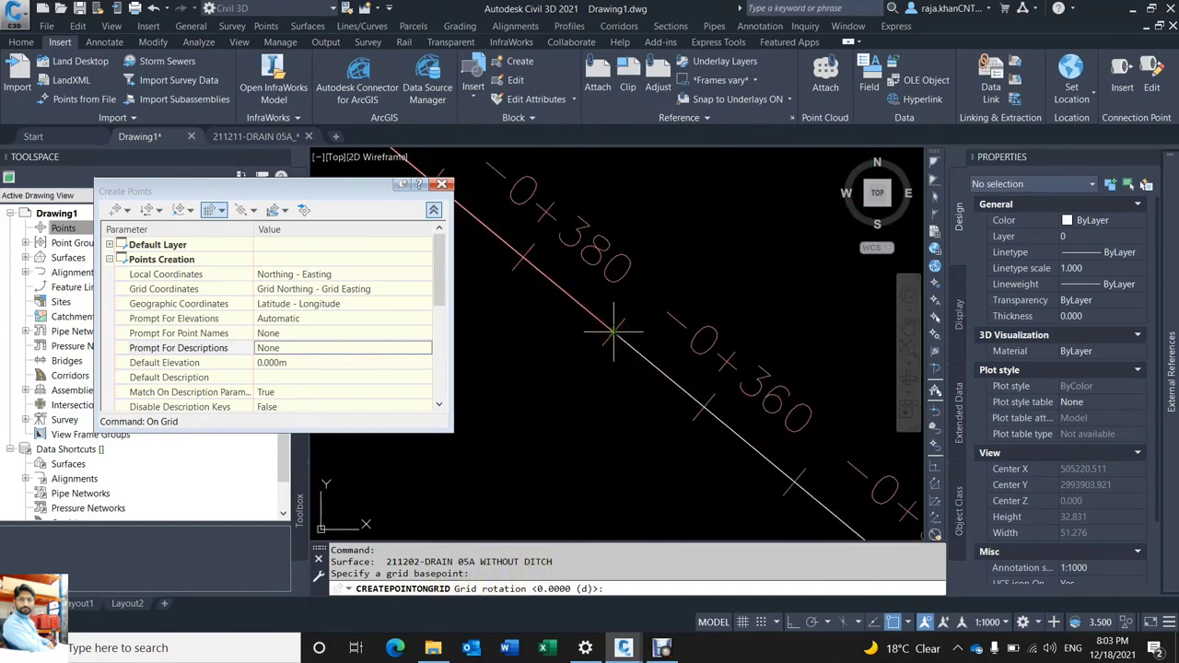
left_click(614, 330)
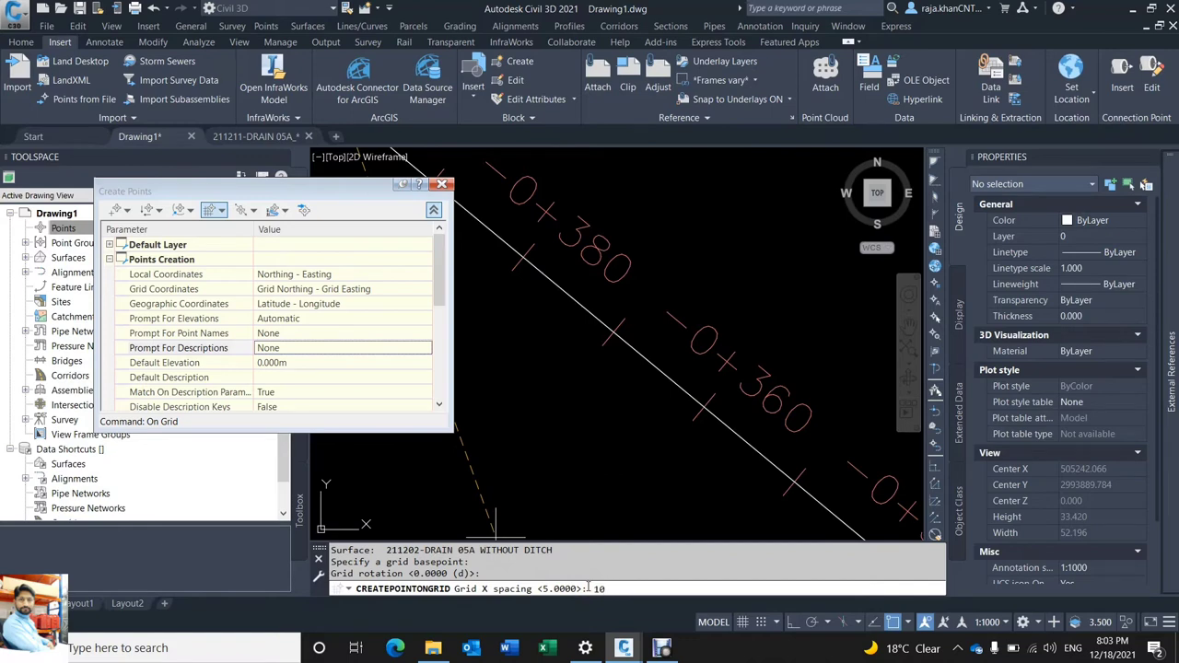
key("Return")
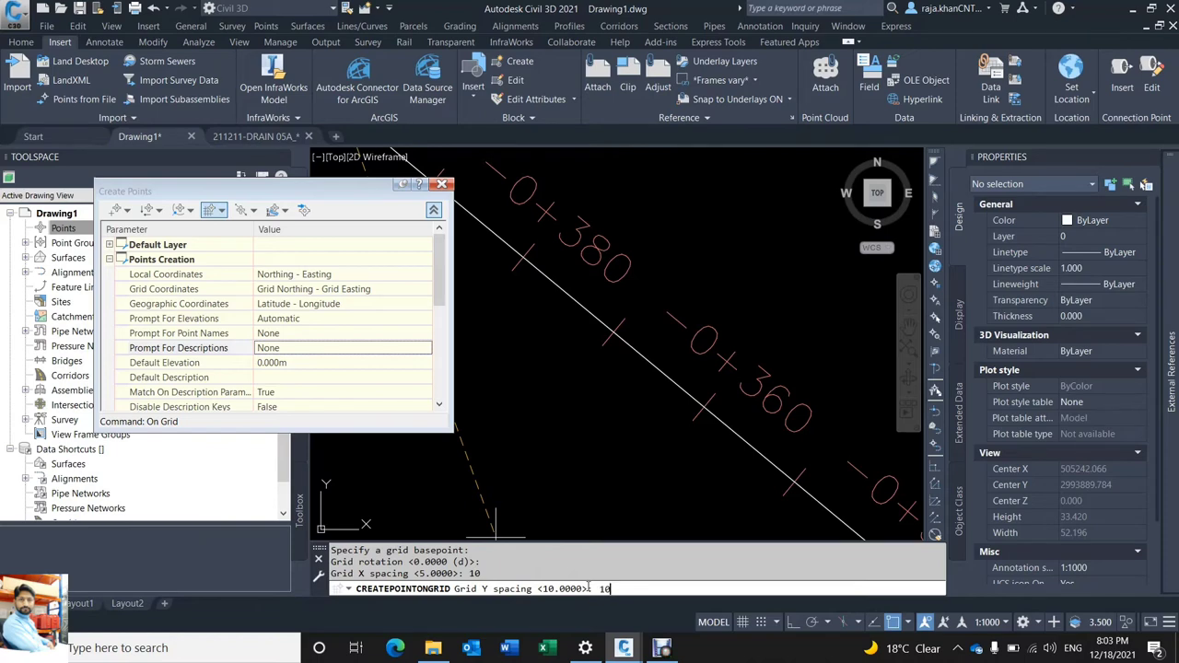
type("10")
key("Return")
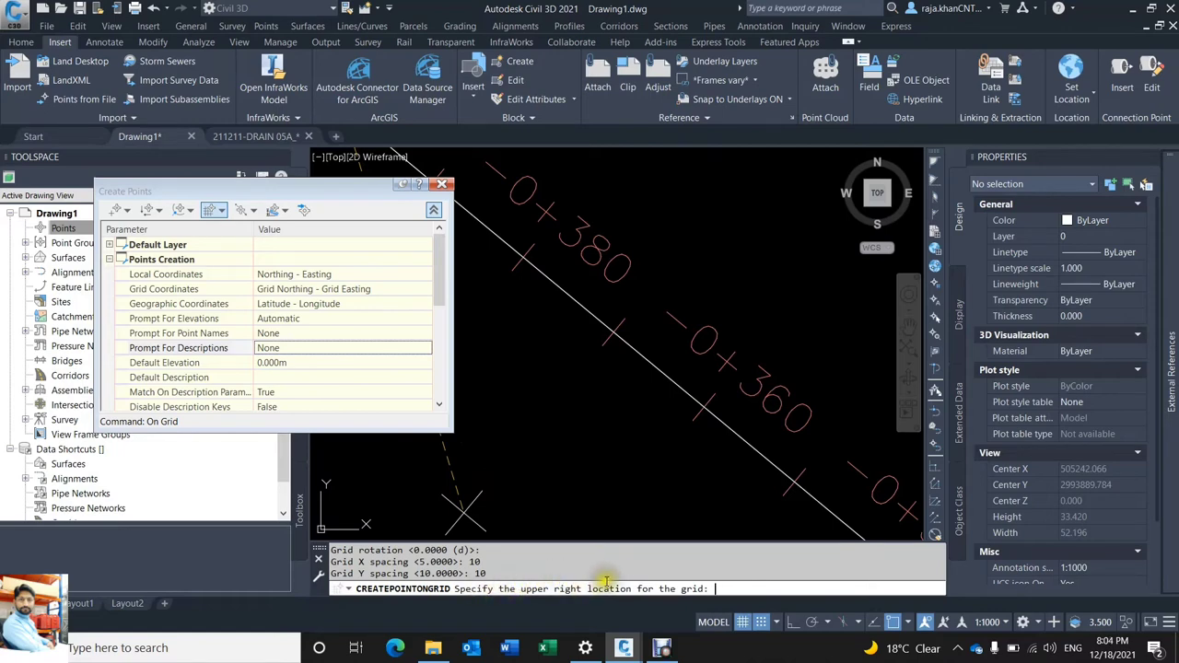
Place the grid's opposite corner beyond the surface's south-east end to enclose the whole surface, and create the points without changing size or rotation
scroll(576, 437, "down", 6)
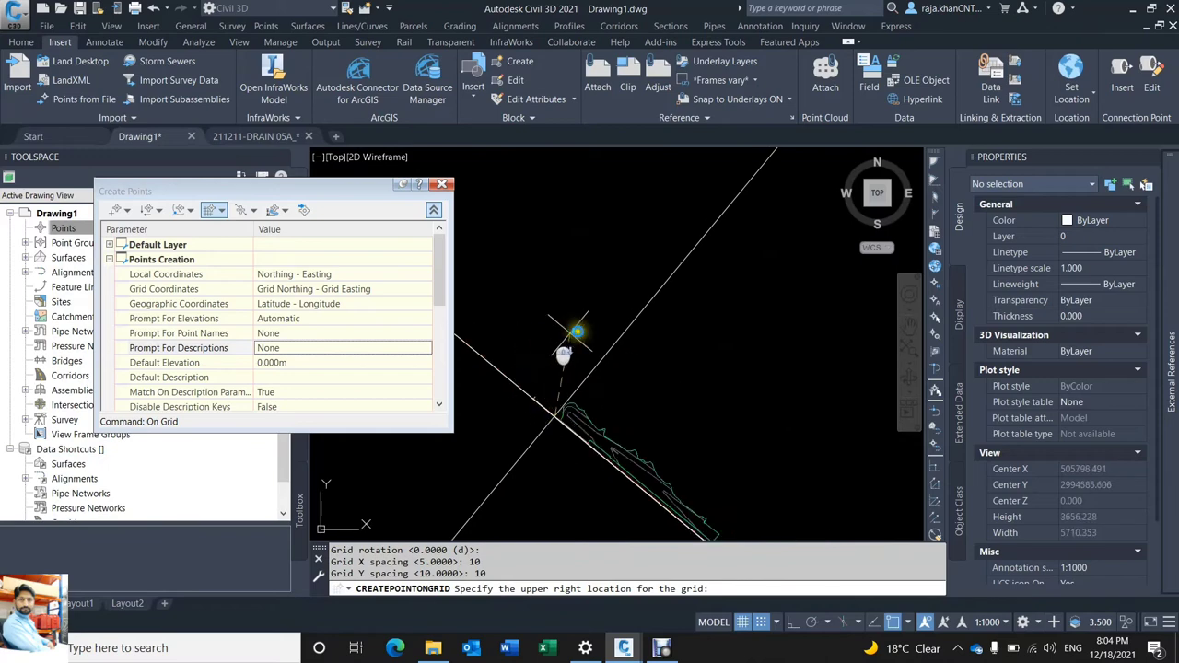
scroll(732, 421, "down", 5)
middle_click_drag(658, 332, 679, 358)
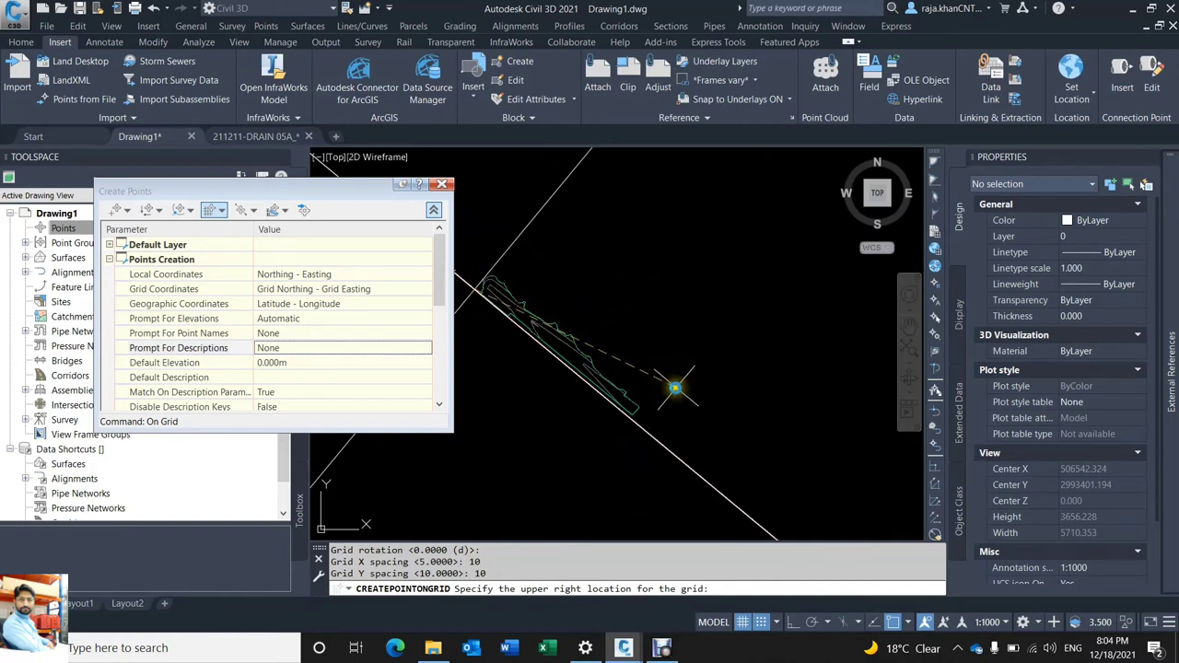
left_click(679, 392)
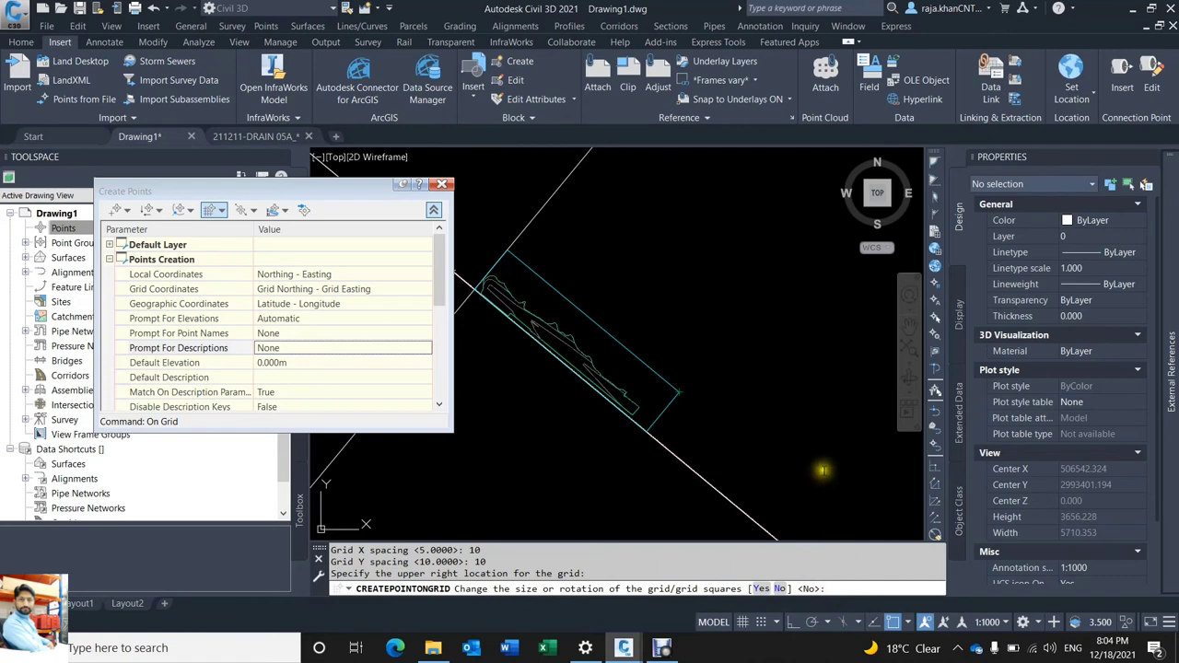
left_click(781, 588)
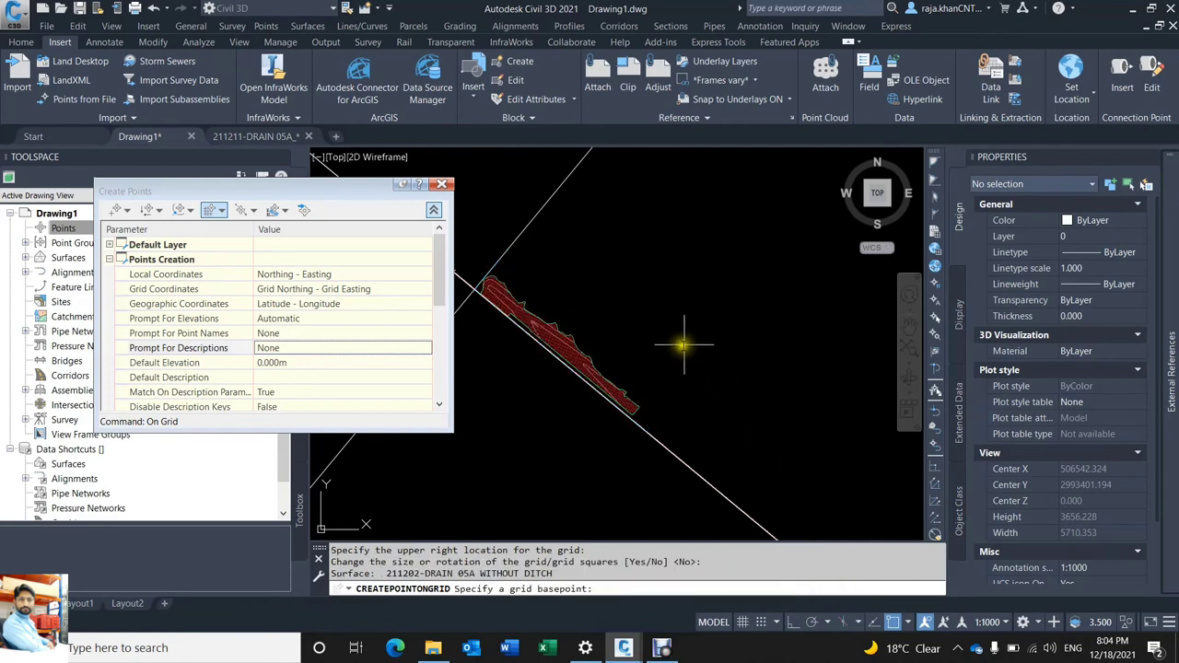
scroll(684, 345, "up", 2)
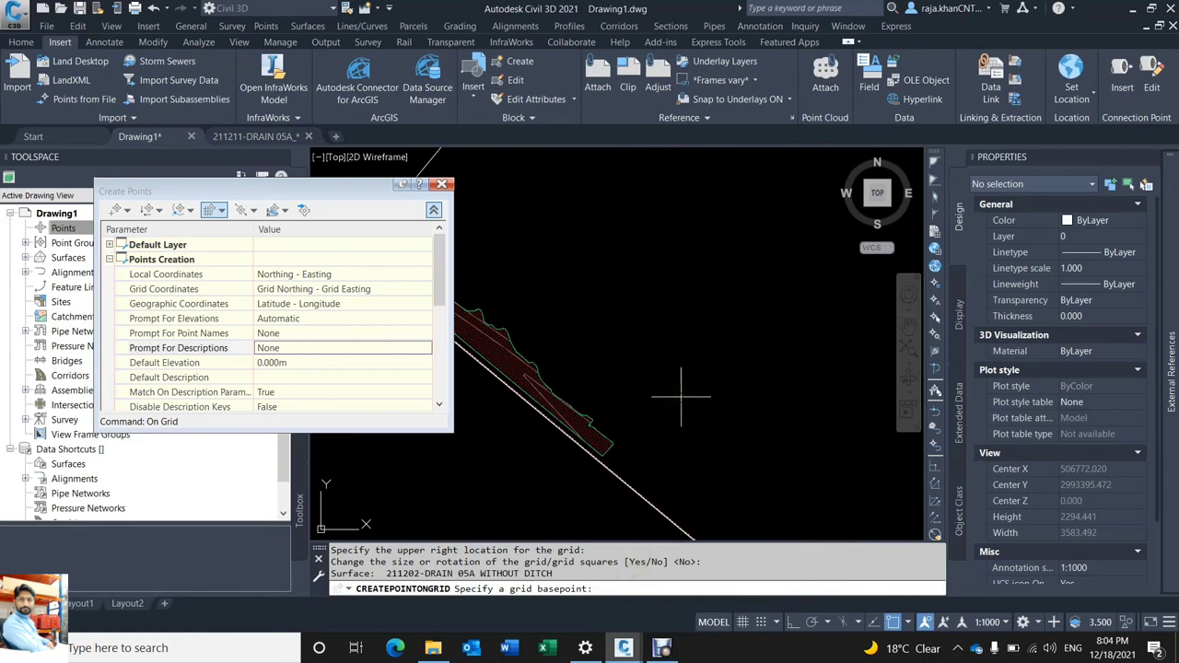
key("Return")
Examine the created grid points along the surface, from its middle up to the rounded north-west end
scroll(624, 334, "up", 6)
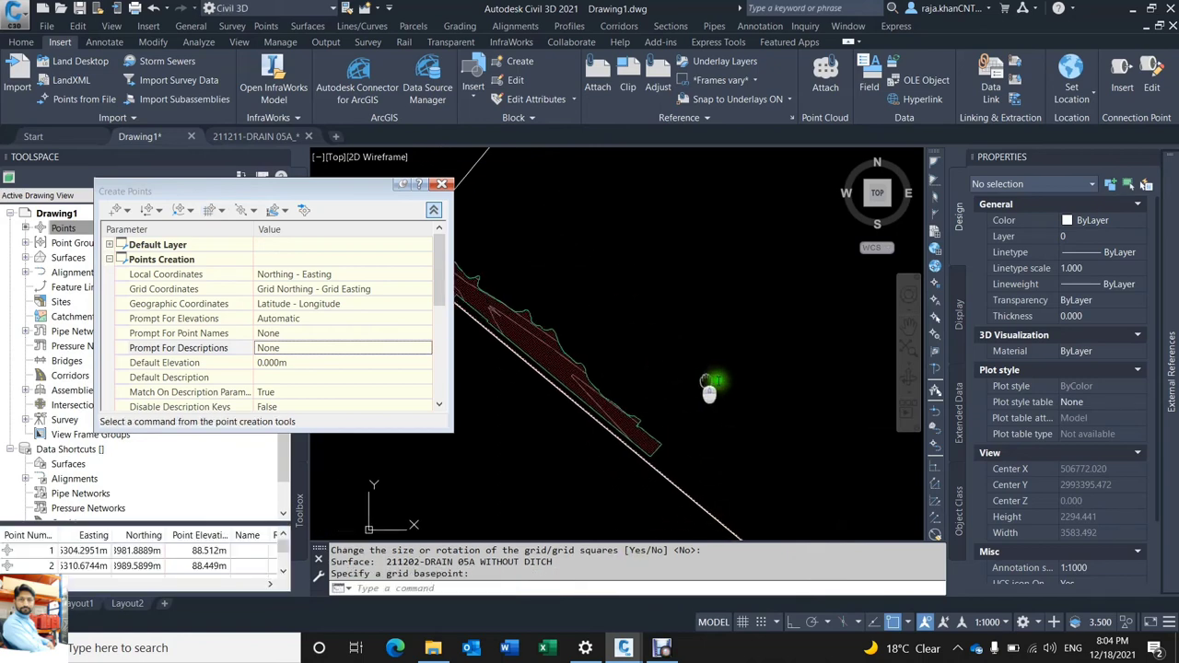
middle_click_drag(624, 335, 742, 437)
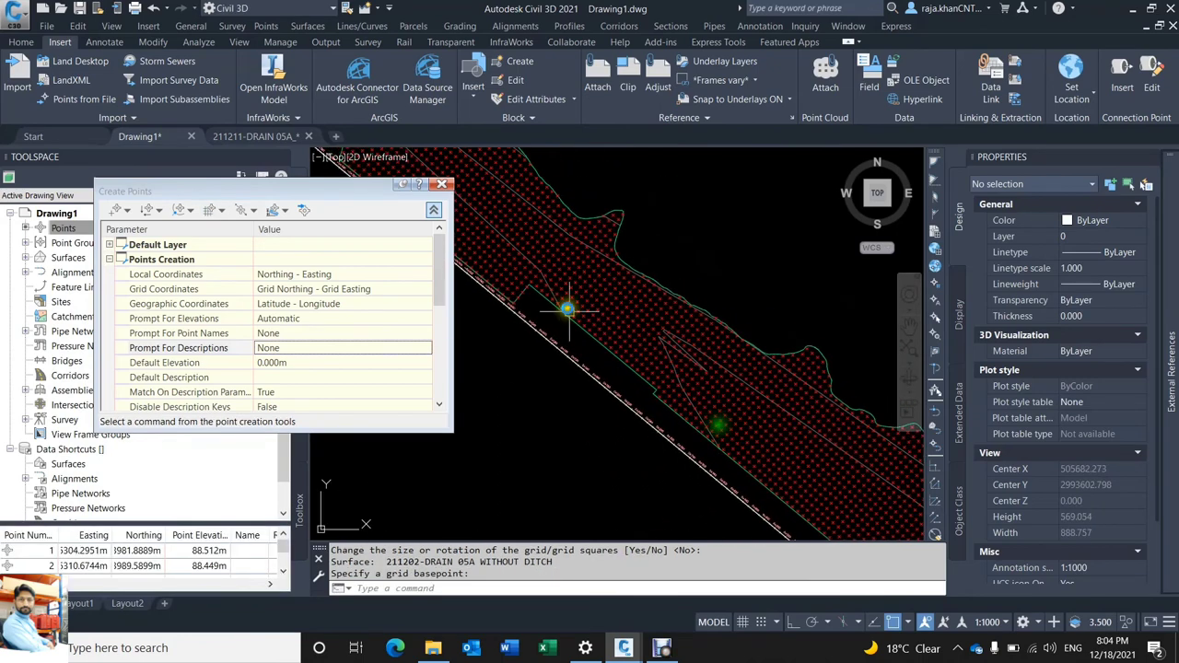
middle_click_drag(576, 310, 772, 483)
scroll(543, 243, "up", 3)
scroll(531, 361, "down", 4)
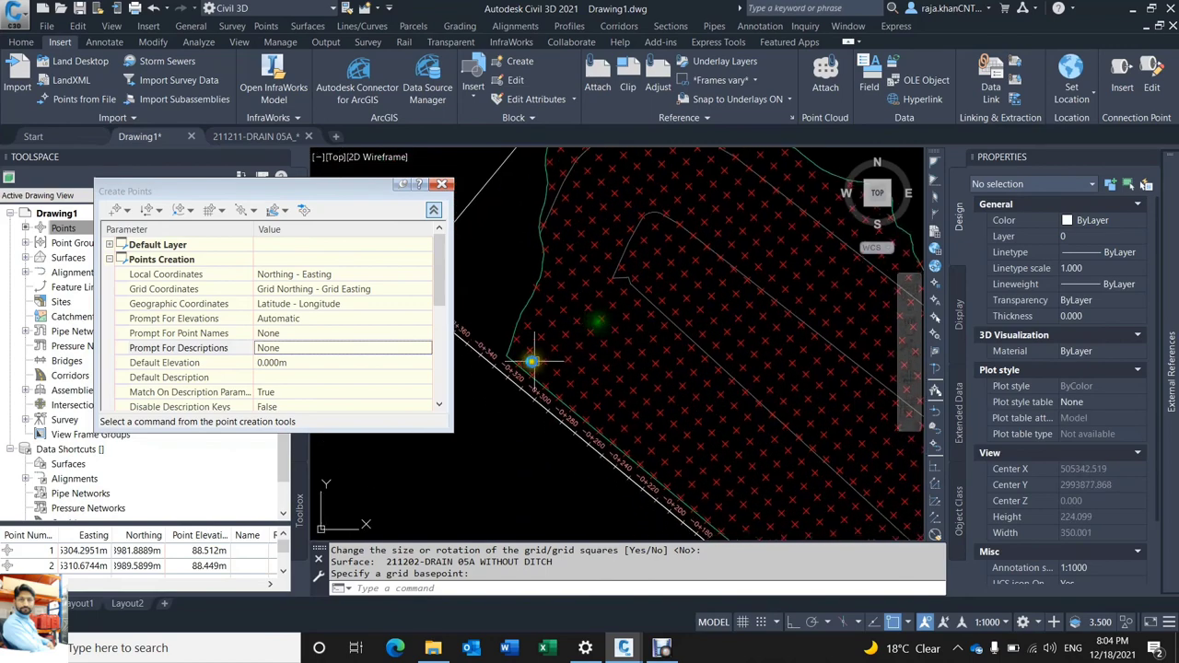
scroll(537, 369, "up", 8)
scroll(571, 359, "down", 4)
scroll(586, 313, "up", 2)
middle_click_drag(594, 281, 587, 272)
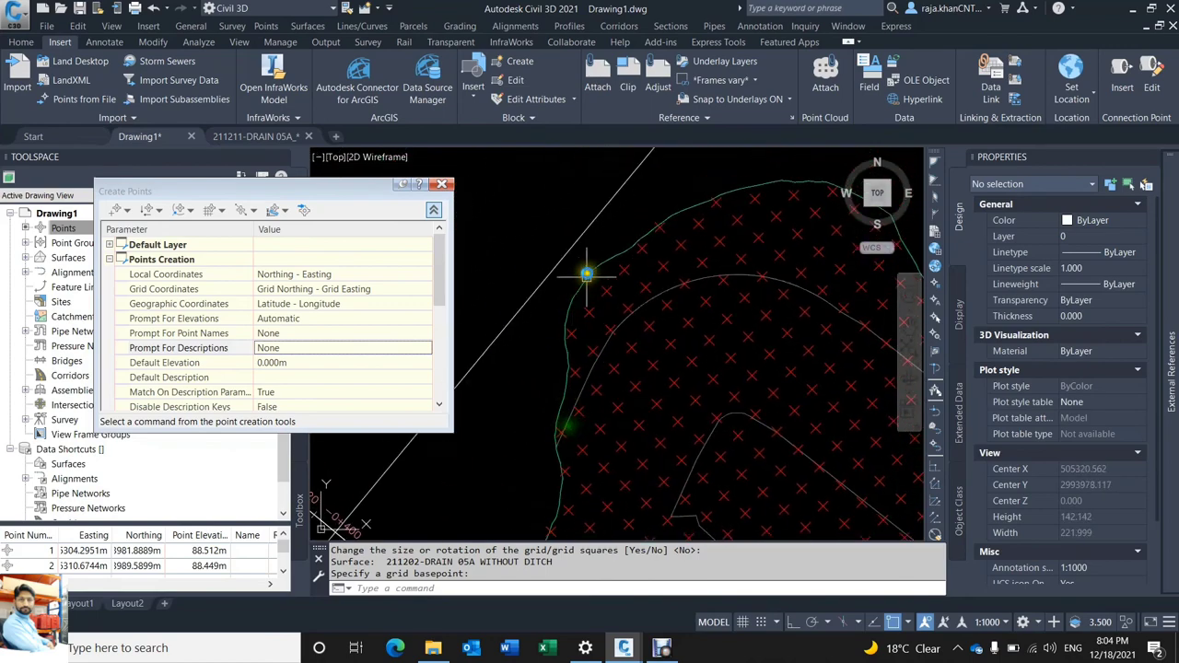
mouse_move(704, 187)
middle_mouse_down()
mouse_move(590, 255)
mouse_move(655, 317)
middle_mouse_up()
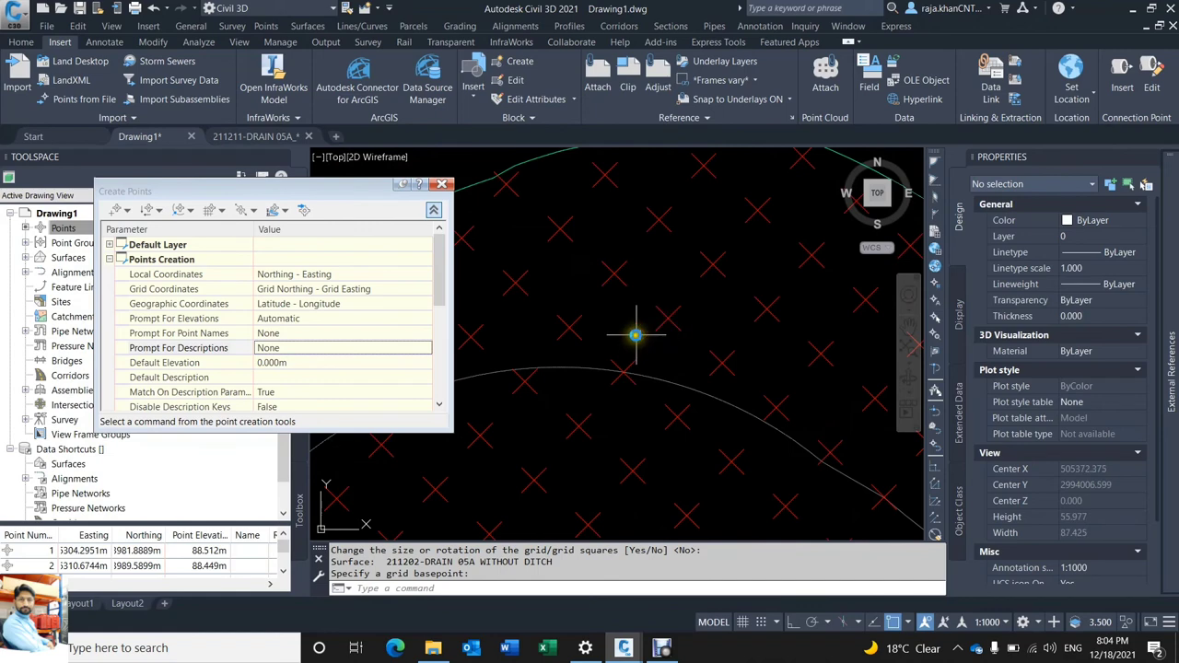
Measure the spacing between two neighbouring grid points perpendicular to the alignment using an aligned dimension
type("l")
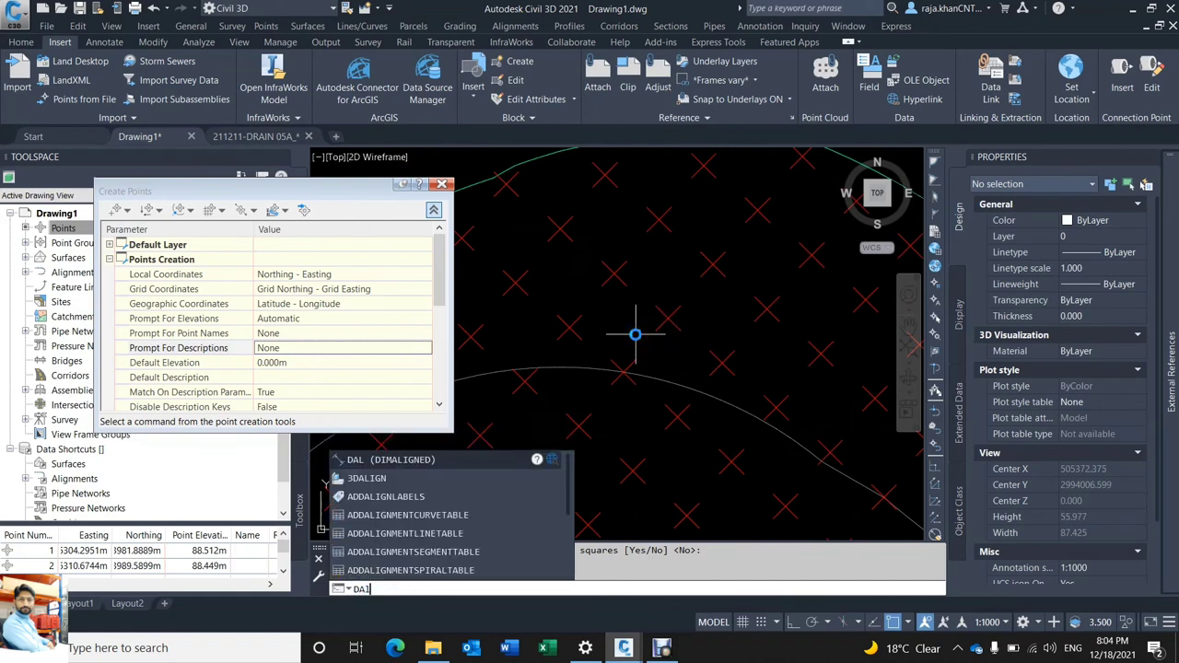
key("Return")
left_click(567, 328)
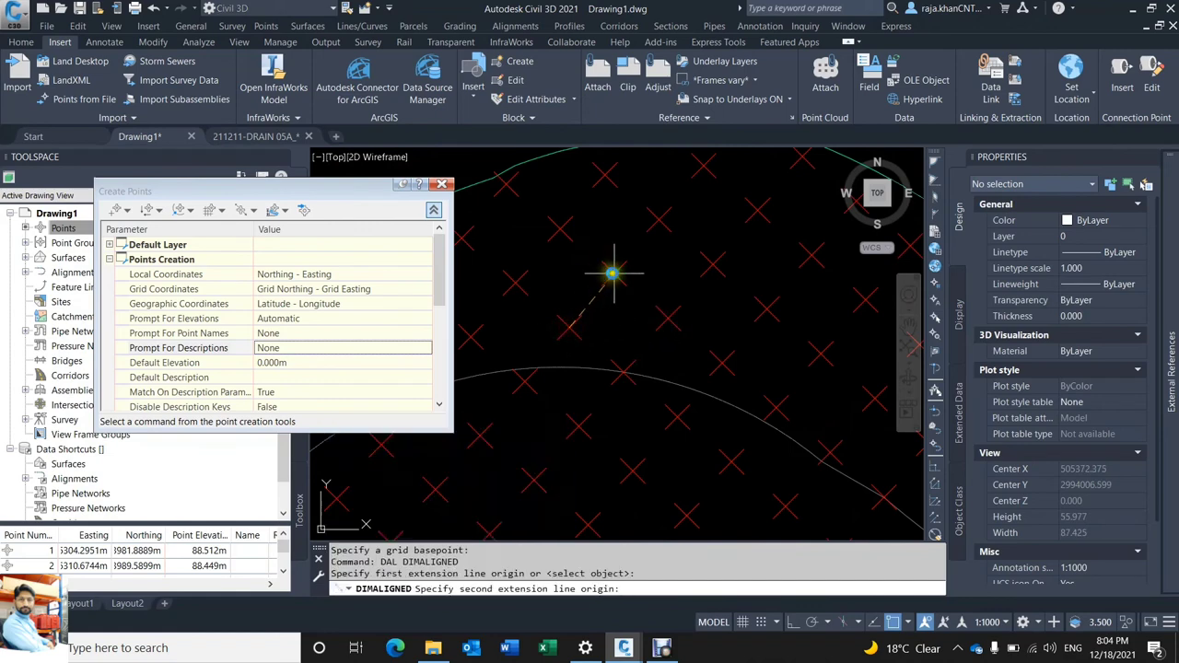
left_click(612, 273)
scroll(610, 294, "up", 5)
scroll(617, 293, "down", 5)
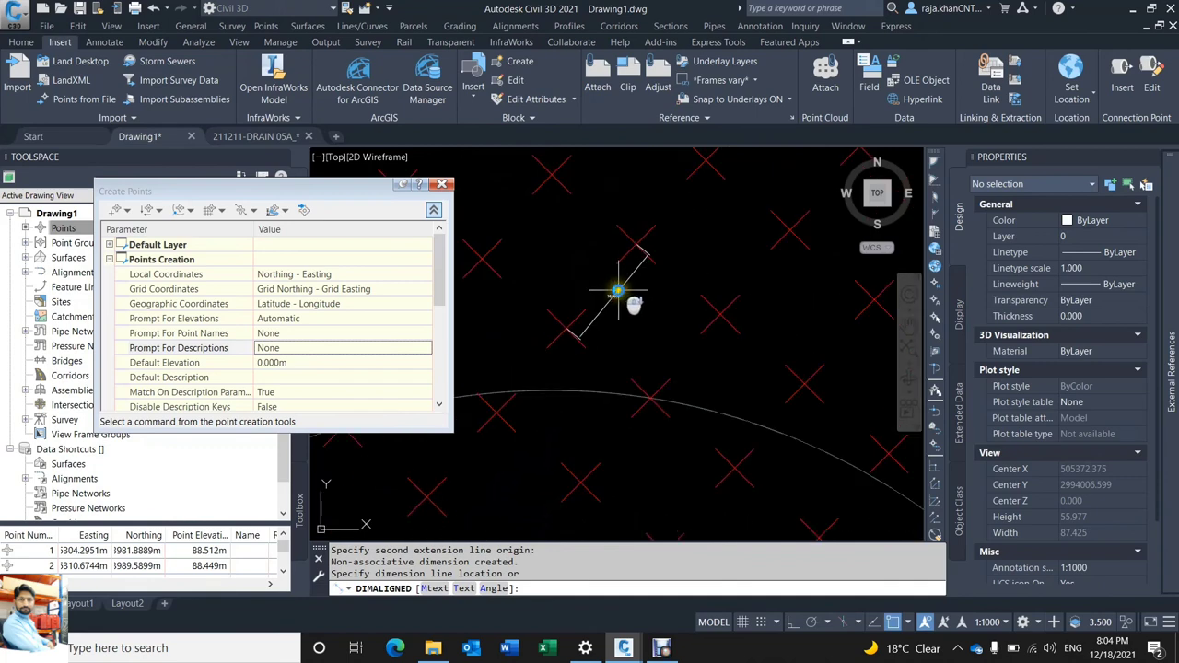
scroll(618, 291, "down", 2)
key("Return")
key("Return")
Measure the spacing between two neighbouring grid points along the alignment direction using another aligned dimension
left_click(586, 316)
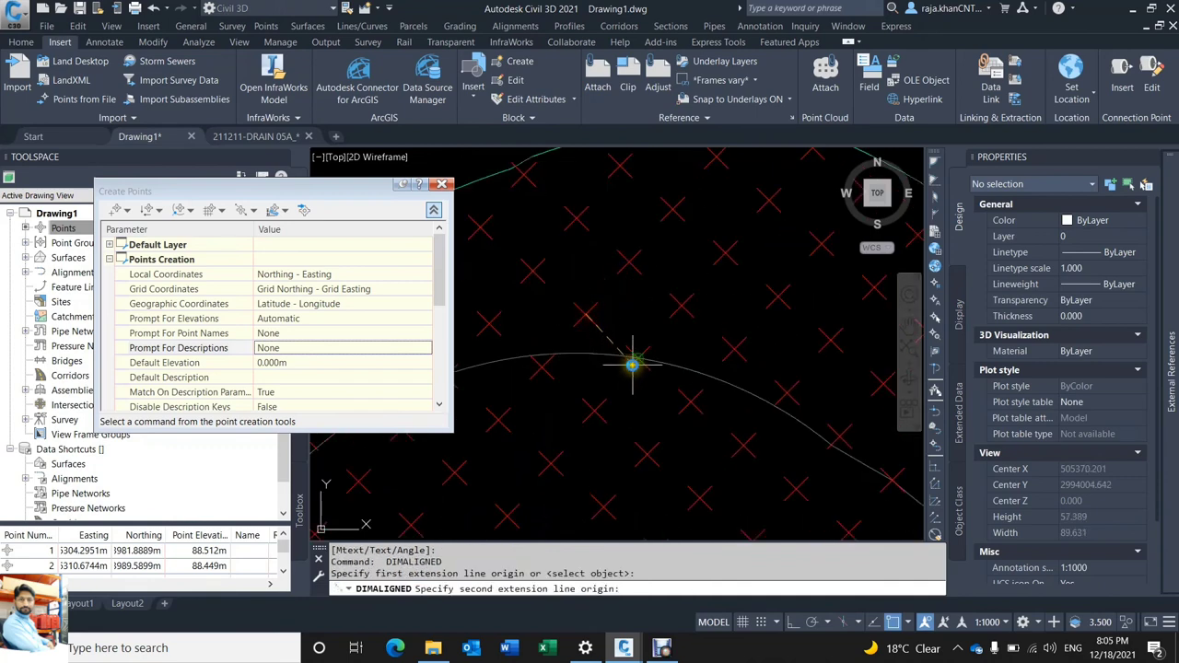
left_click(632, 365)
scroll(599, 328, "up", 4)
scroll(624, 319, "down", 6)
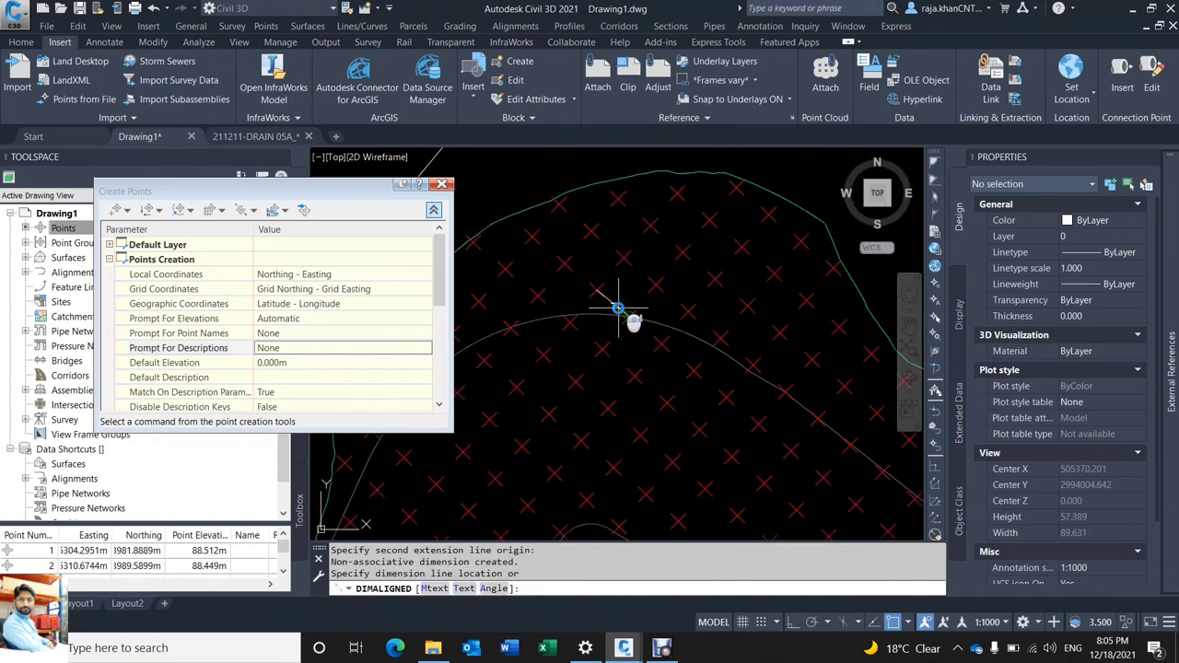
key("Return")
Examine the point grid's coverage over the whole drain surface, including its rounded north-west end and its fit along the alignment
scroll(606, 283, "down", 5)
middle_click_drag(625, 373, 593, 329)
scroll(592, 329, "down", 3)
middle_click_drag(673, 434, 601, 383)
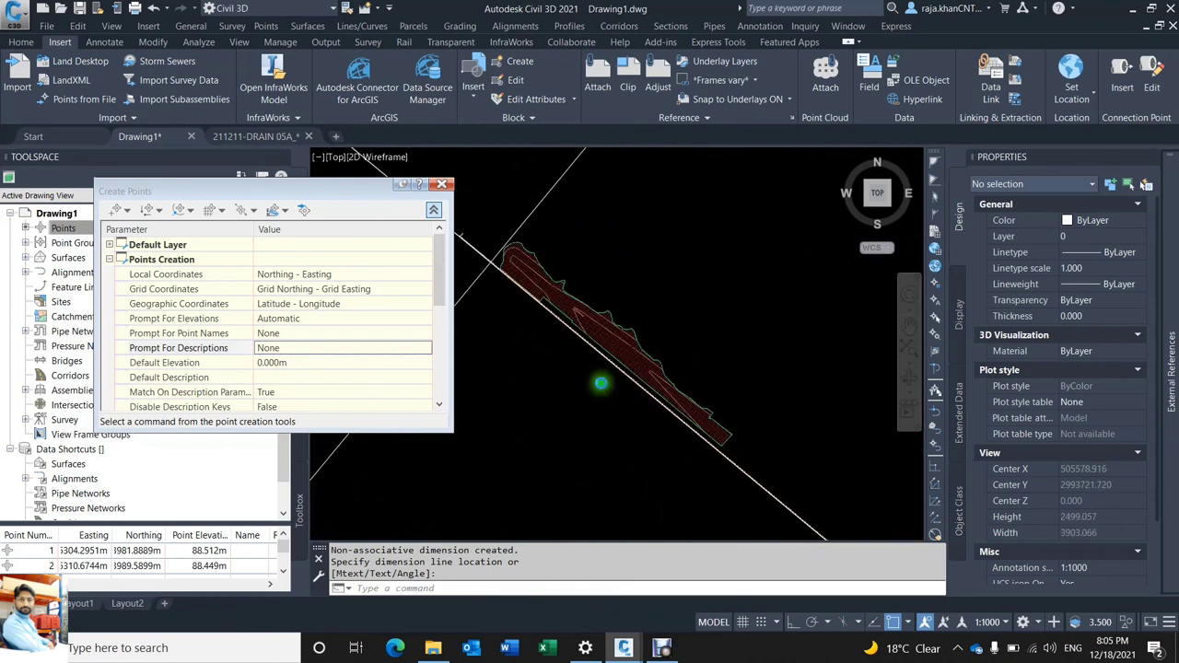
mouse_move(519, 396)
middle_mouse_down()
mouse_move(566, 461)
mouse_move(574, 449)
middle_mouse_up()
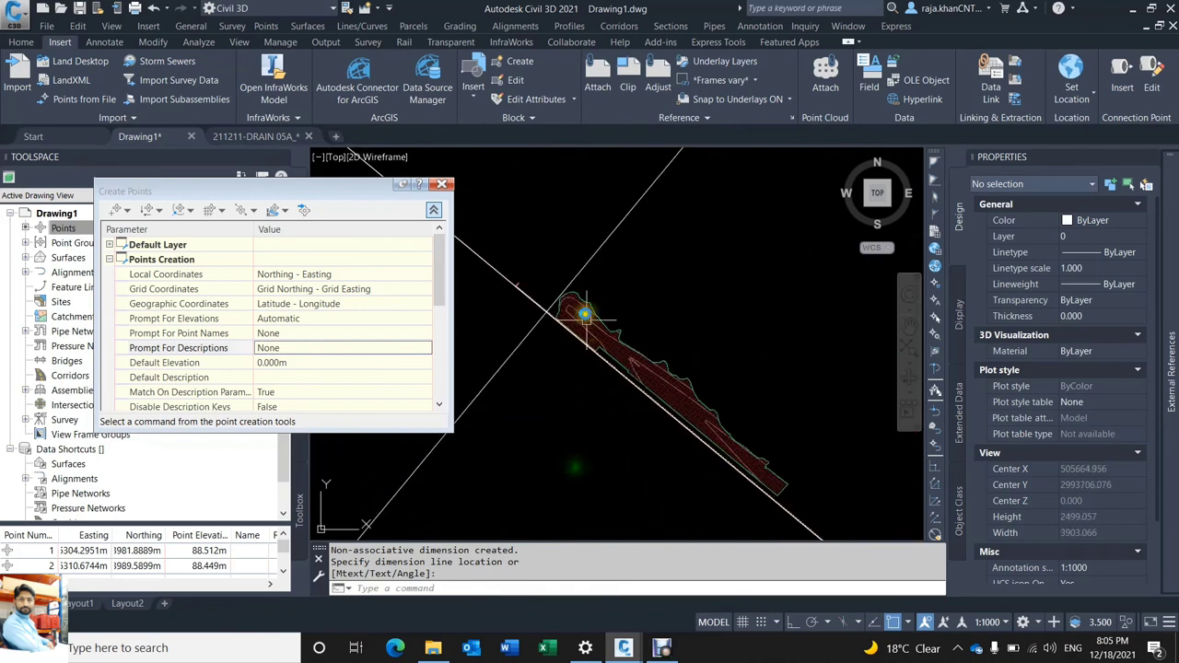
scroll(582, 311, "up", 4)
middle_click_drag(737, 322, 753, 258)
scroll(650, 250, "up", 1)
middle_click_drag(651, 250, 661, 250)
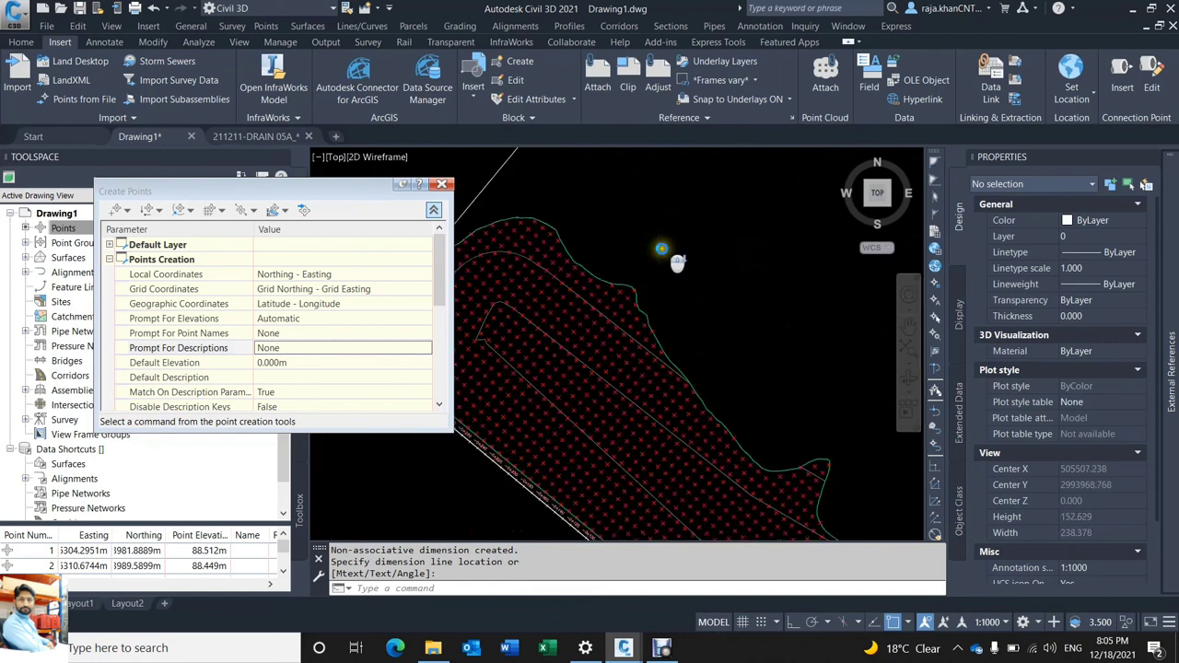
scroll(661, 249, "down", 1)
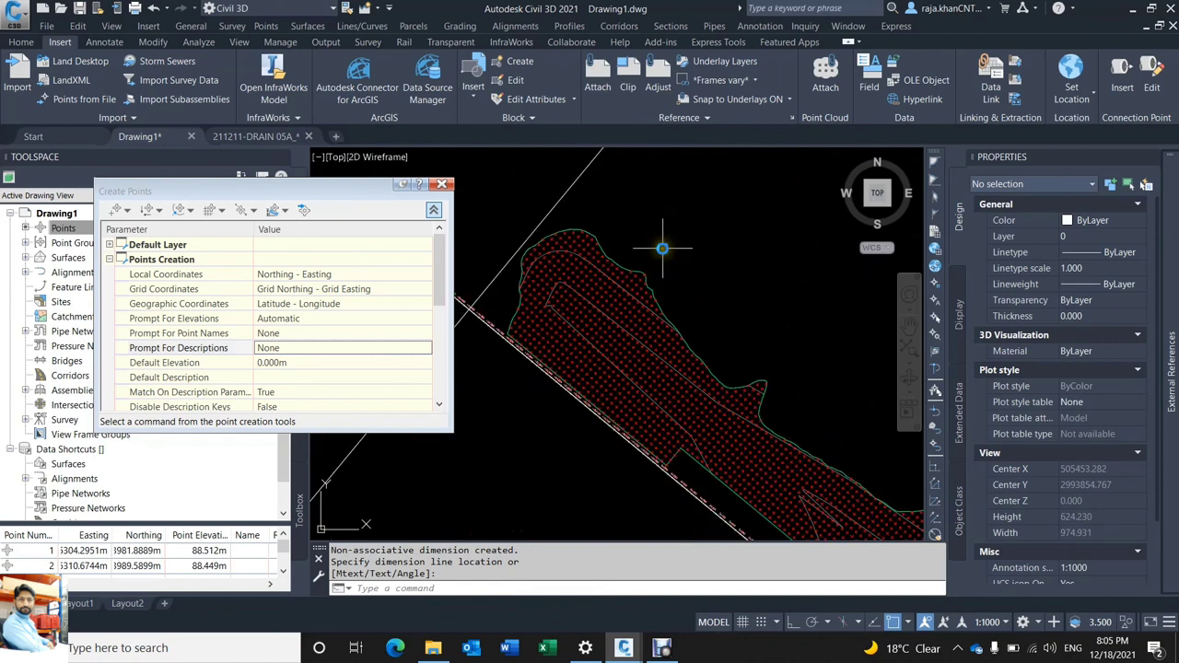
scroll(690, 258, "down", 4)
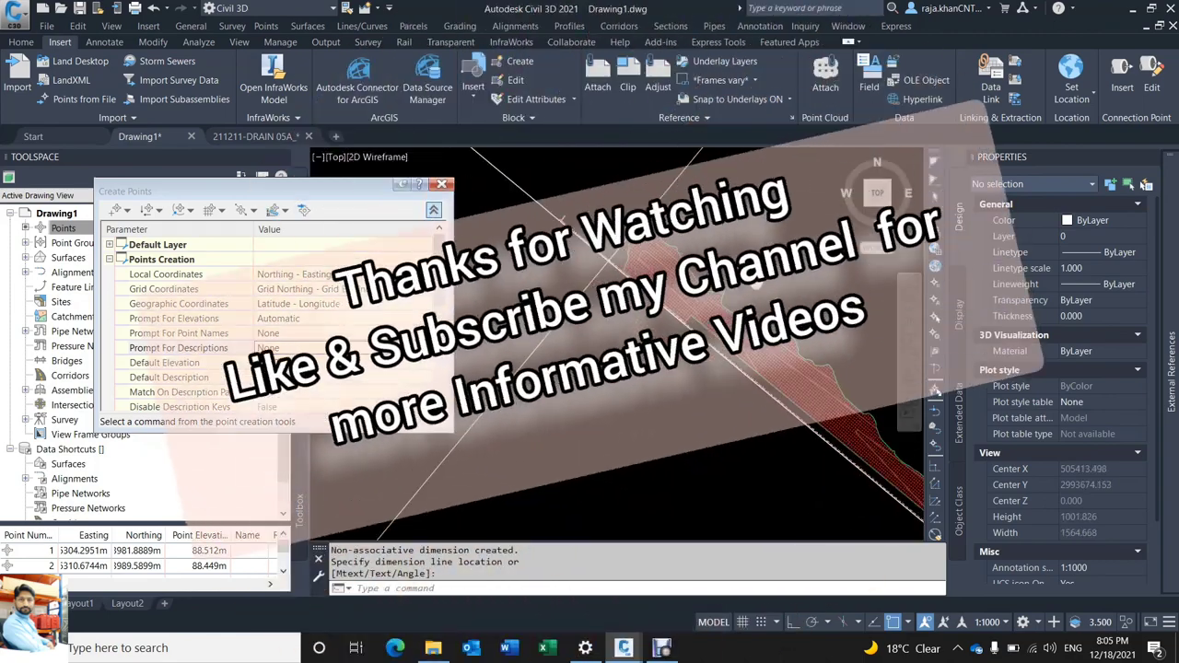
middle_click_drag(729, 268, 684, 264)
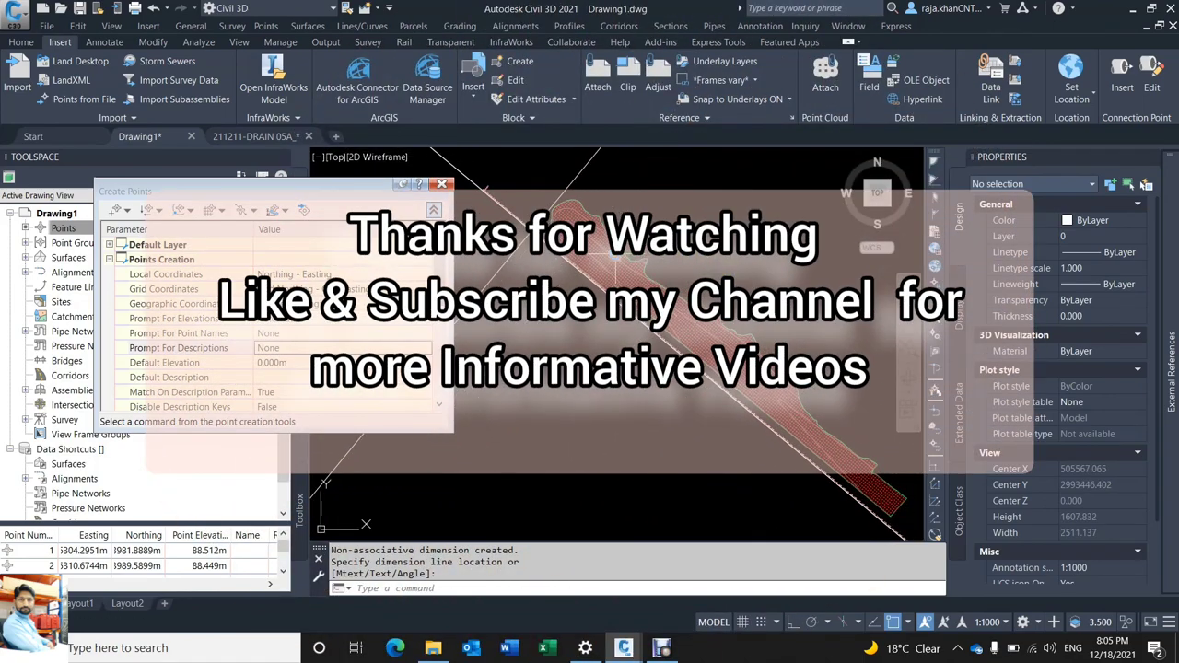